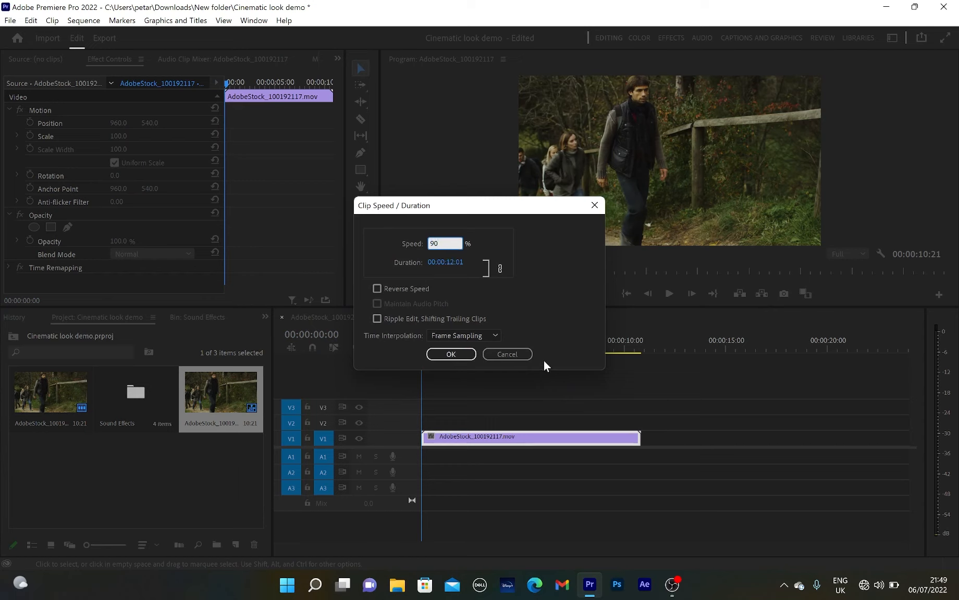
Slow the clip to 90% speed and keyframe its scale from 113 at the start to 100 at 00:00:03:01.
{"action": "left_click", "coordinate": [452, 354]}
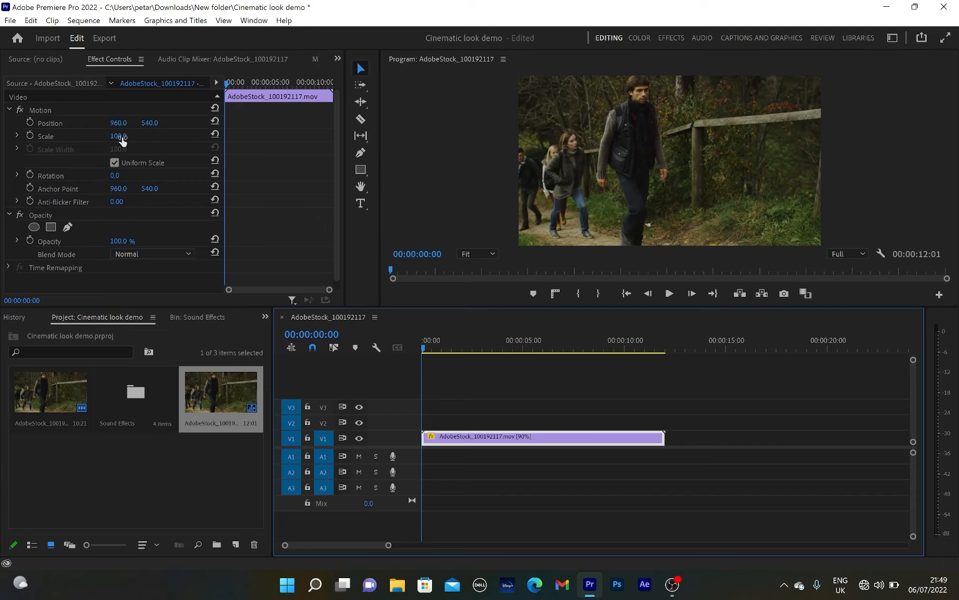
{"action": "left_click_drag", "start_coordinate": [123, 140], "coordinate": [129, 140]}
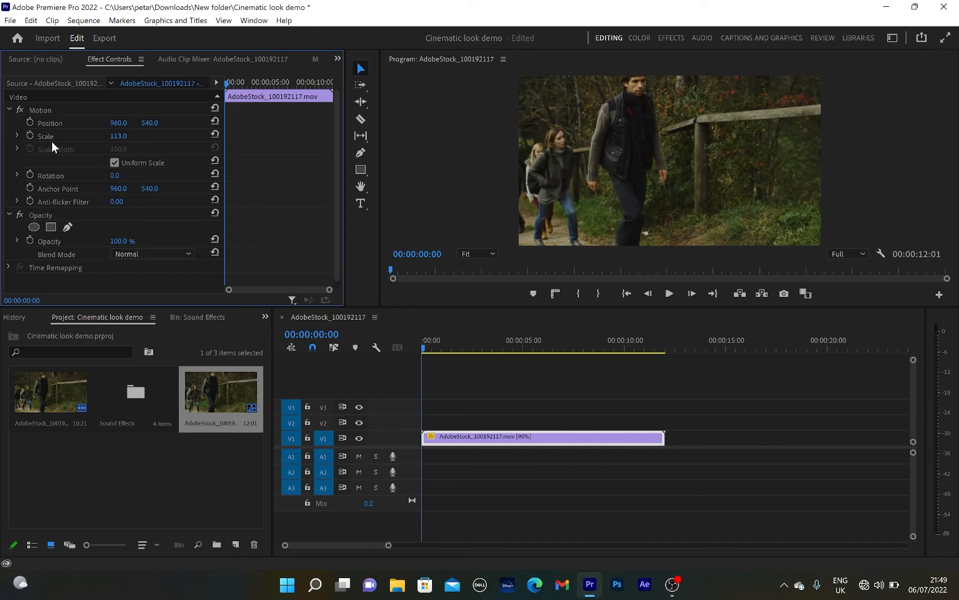
{"action": "left_click", "coordinate": [30, 137]}
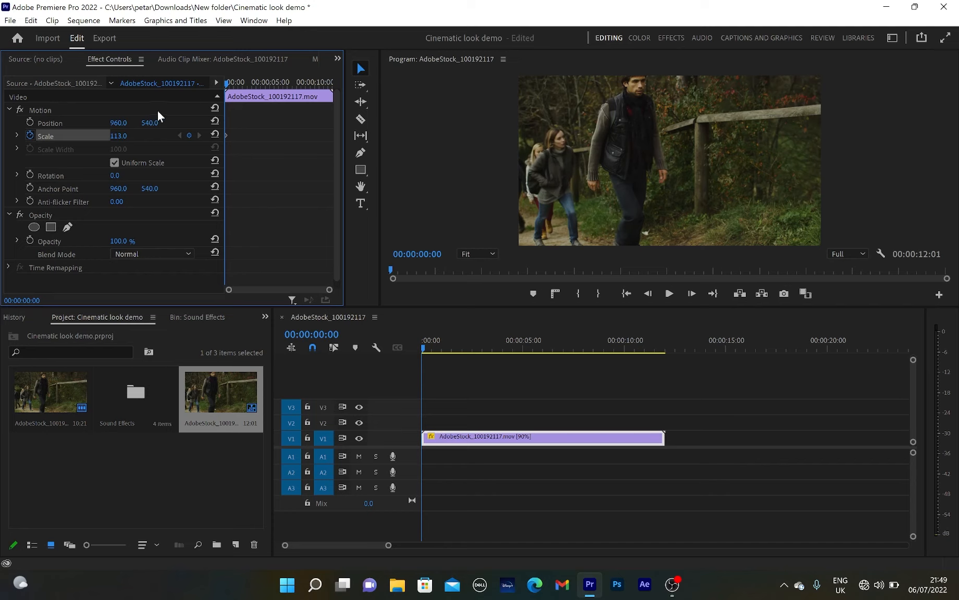
{"action": "left_click_drag", "start_coordinate": [230, 84], "coordinate": [256, 96]}
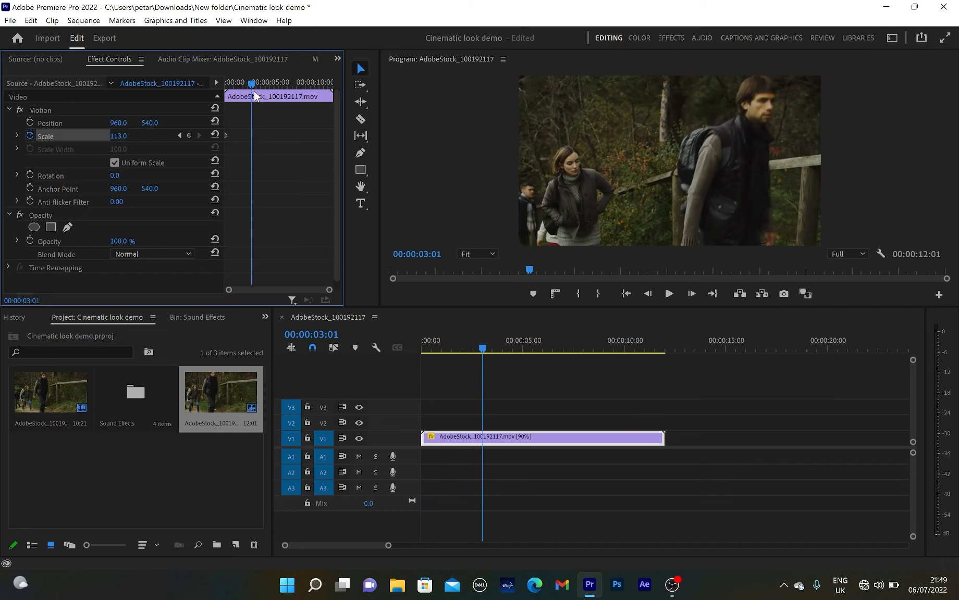
{"action": "left_click", "coordinate": [214, 135]}
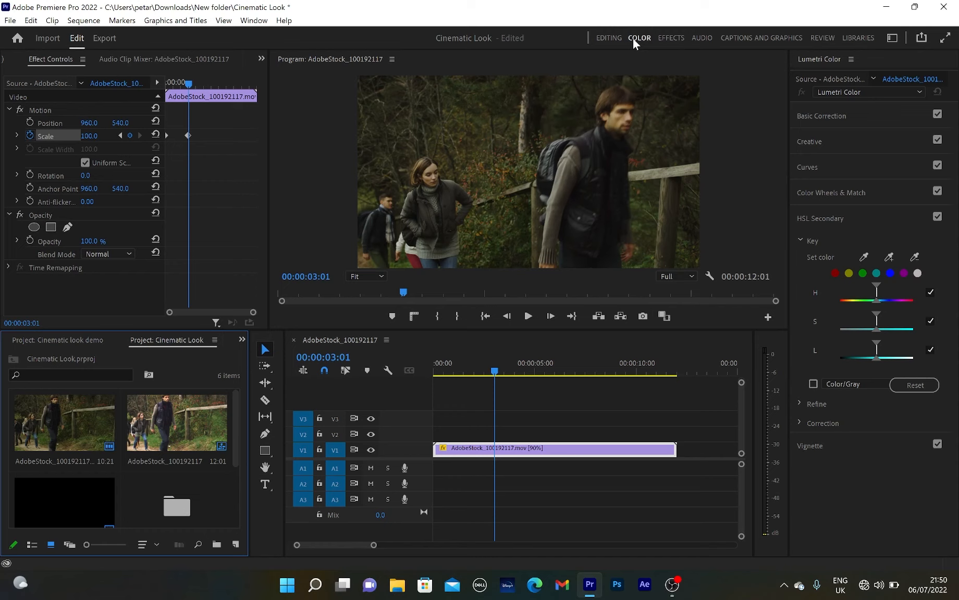
Set the Lumetri basic correction to temperature 2, saturation 94, exposure 1.4, contrast -8, highlights 42, shadows 10, whites -38 and blacks 2.
{"action": "left_click", "coordinate": [847, 118]}
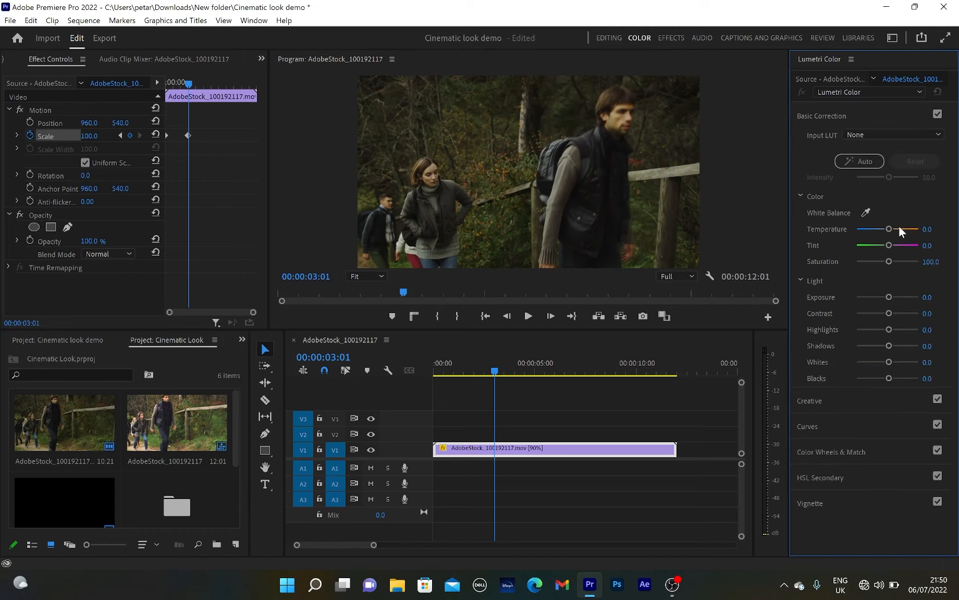
{"action": "left_click_drag", "start_coordinate": [887, 229], "coordinate": [890, 230]}
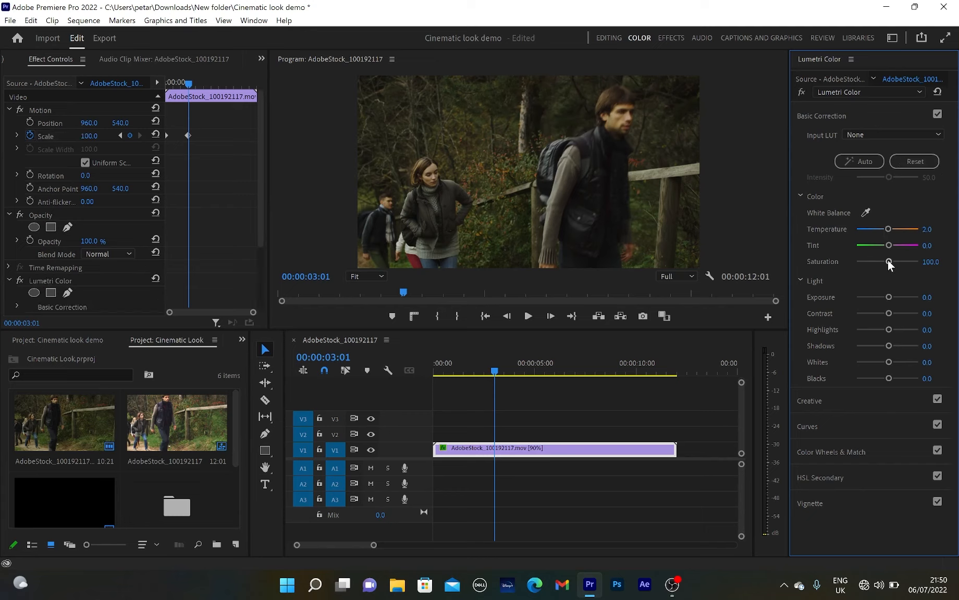
{"action": "left_click_drag", "start_coordinate": [888, 261], "coordinate": [885, 260]}
{"action": "left_click_drag", "start_coordinate": [890, 296], "coordinate": [887, 379]}
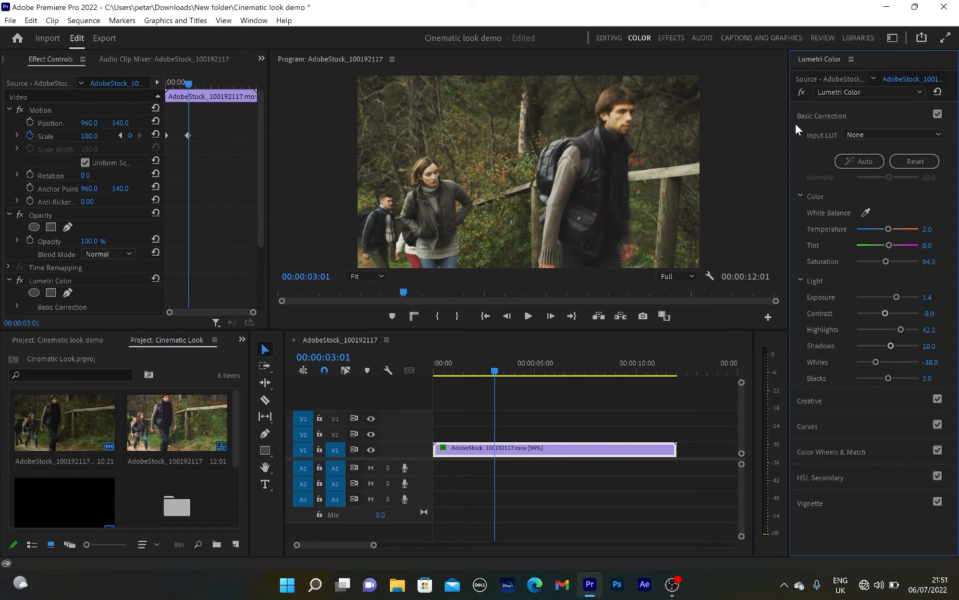
{"action": "left_click", "coordinate": [810, 117]}
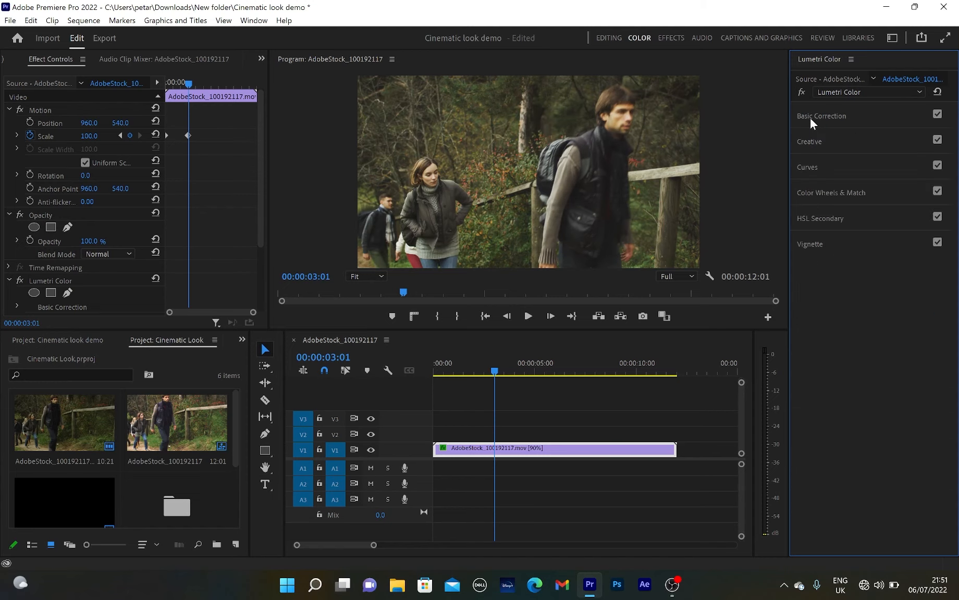
Adjust the Lumetri creative look with Sharpen at about 4, higher Vibrance and a shadow tint shifted toward blue.
{"action": "left_click", "coordinate": [852, 145]}
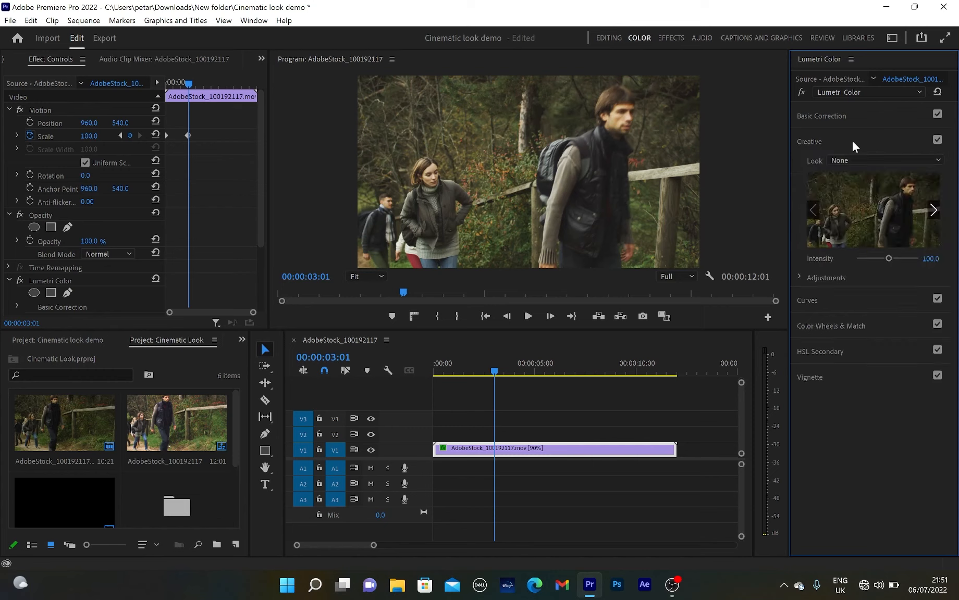
{"action": "left_click", "coordinate": [800, 278]}
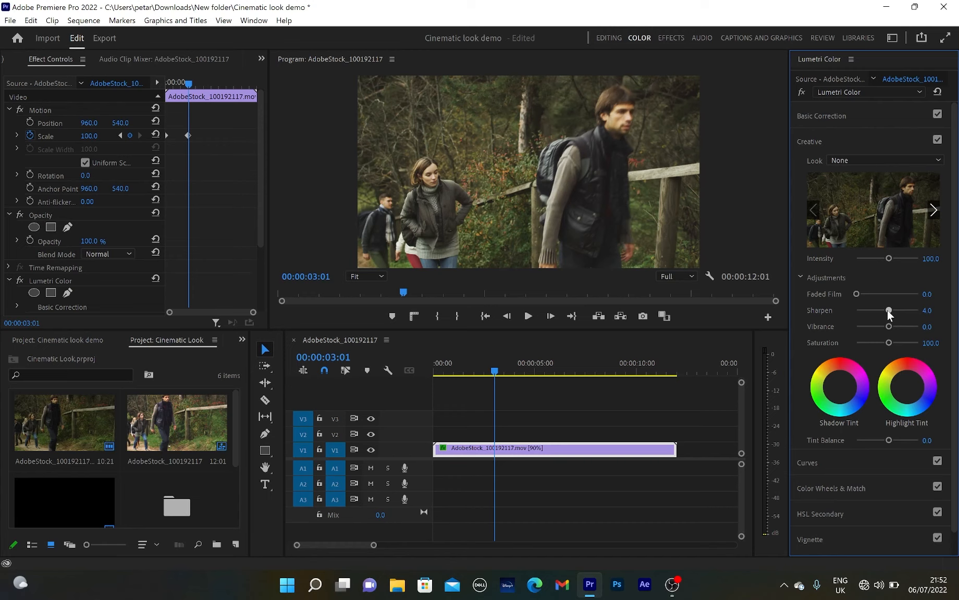
{"action": "left_click_drag", "start_coordinate": [888, 327], "coordinate": [897, 327]}
{"action": "left_click_drag", "start_coordinate": [843, 383], "coordinate": [846, 392]}
{"action": "left_click", "coordinate": [808, 141]}
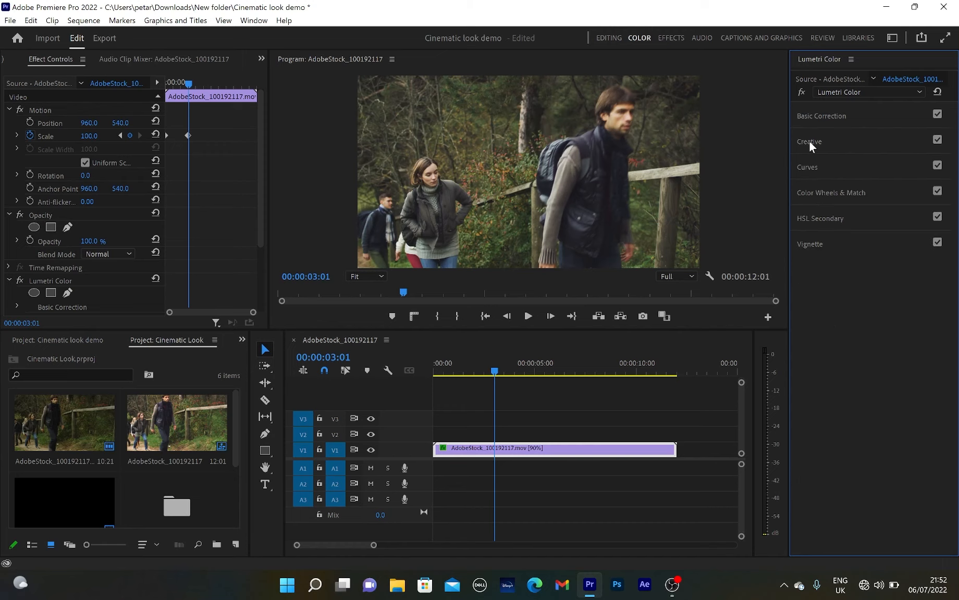
Brighten the clip's highlights slightly with the Lumetri highlights color wheel's luminance control.
{"action": "left_click", "coordinate": [849, 195]}
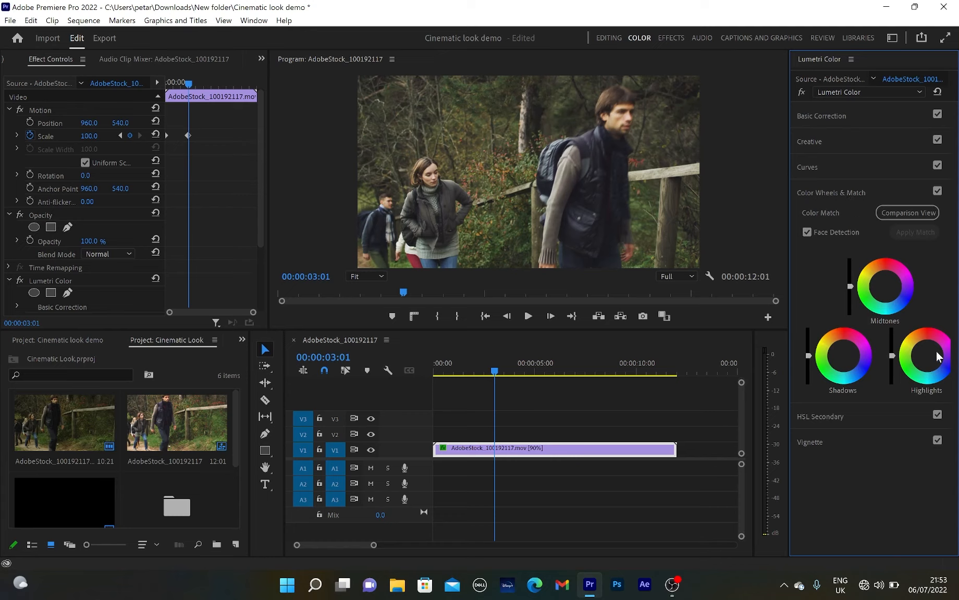
{"action": "left_click_drag", "start_coordinate": [892, 356], "coordinate": [892, 348]}
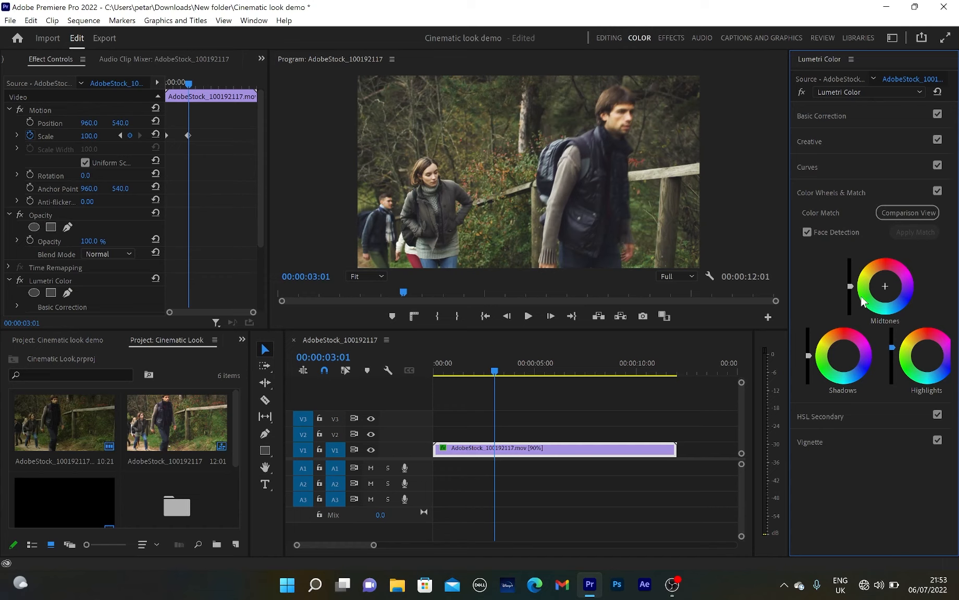
{"action": "left_click", "coordinate": [814, 194]}
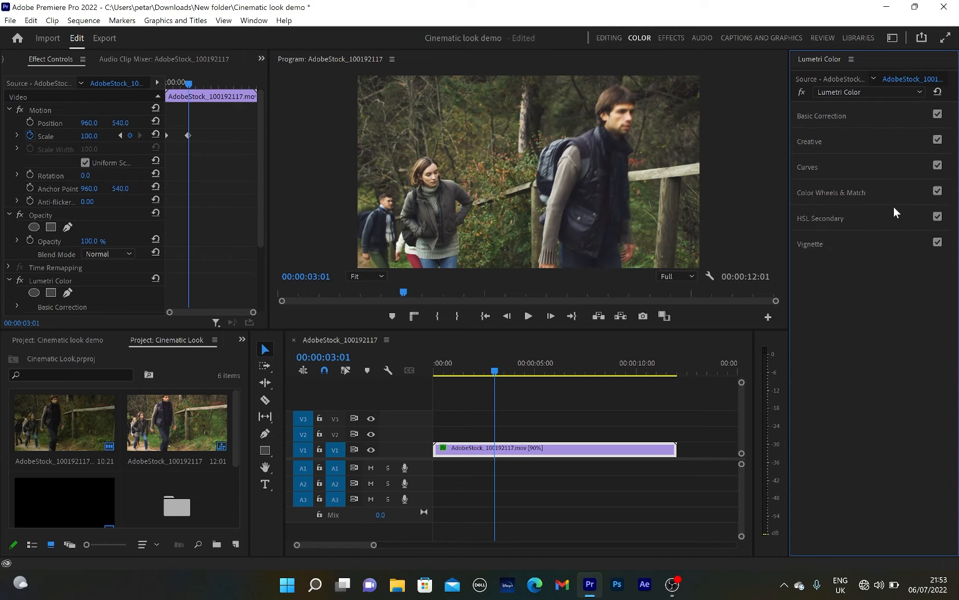
Key the green foliage with HSL Secondary, refine its hue and luminance ranges, and compare the clip with and without the grade.
{"action": "left_click", "coordinate": [849, 222]}
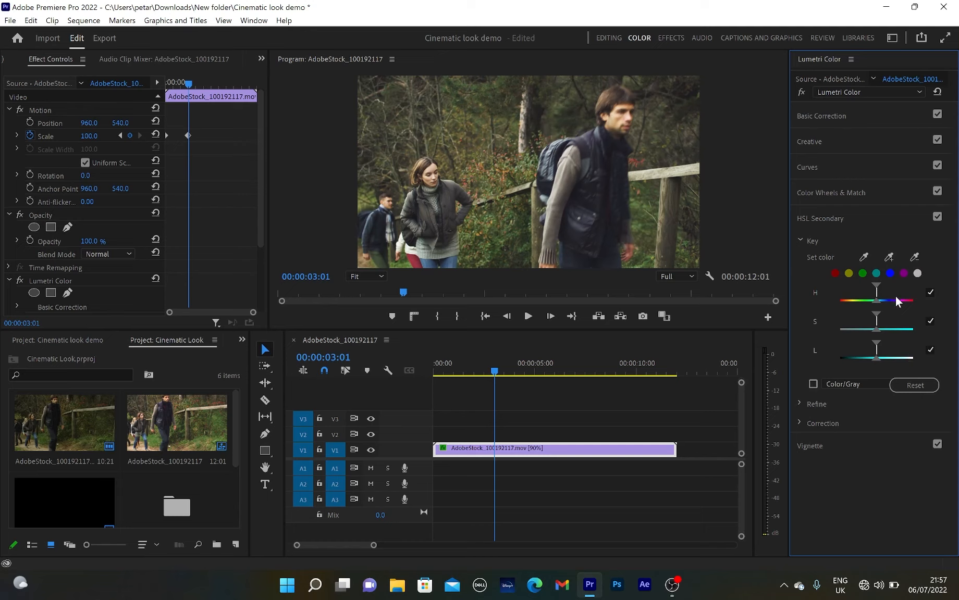
{"action": "left_click", "coordinate": [866, 255]}
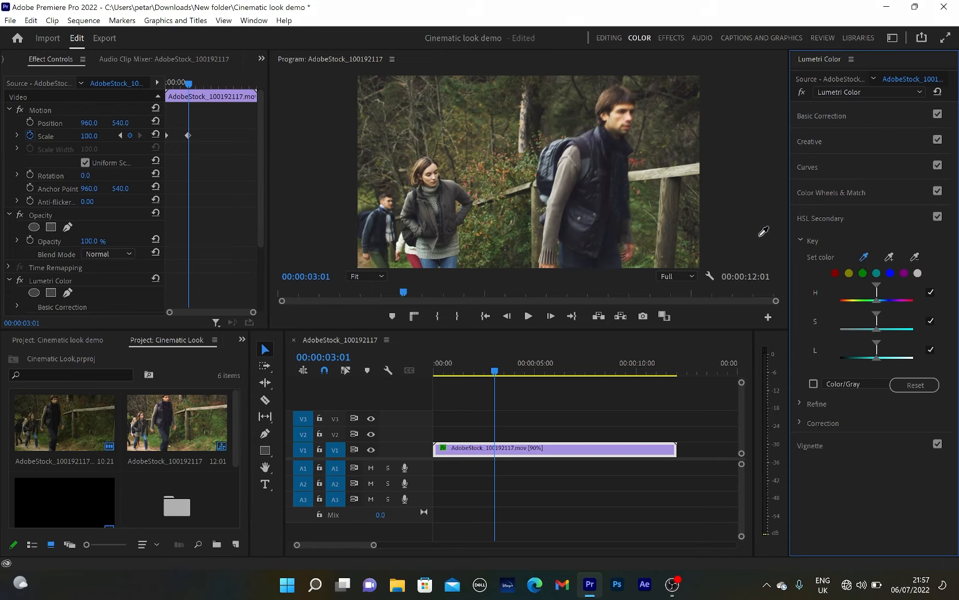
{"action": "left_click", "coordinate": [647, 195]}
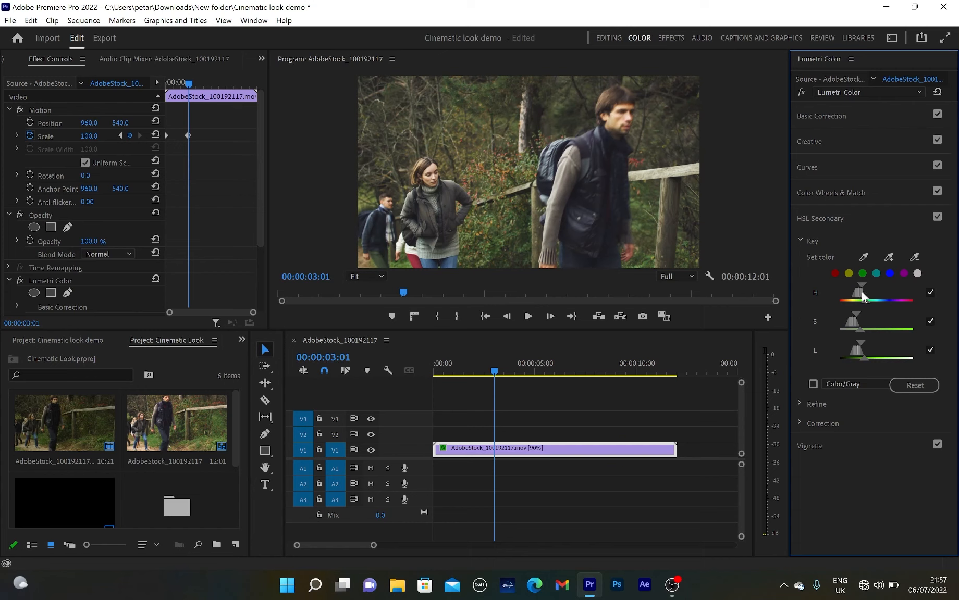
{"action": "left_click_drag", "start_coordinate": [861, 292], "coordinate": [883, 359]}
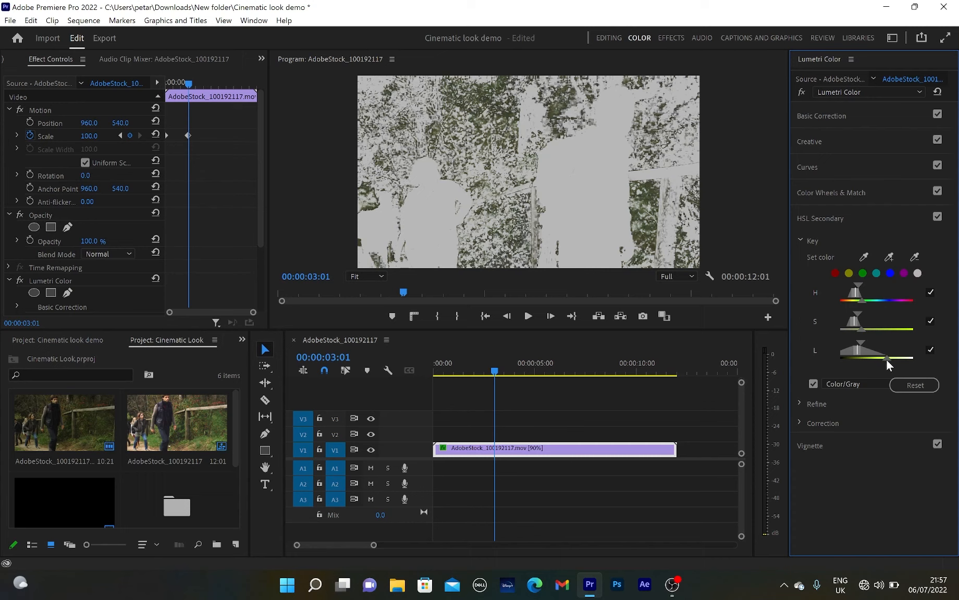
{"action": "left_click_drag", "start_coordinate": [887, 359], "coordinate": [887, 360]}
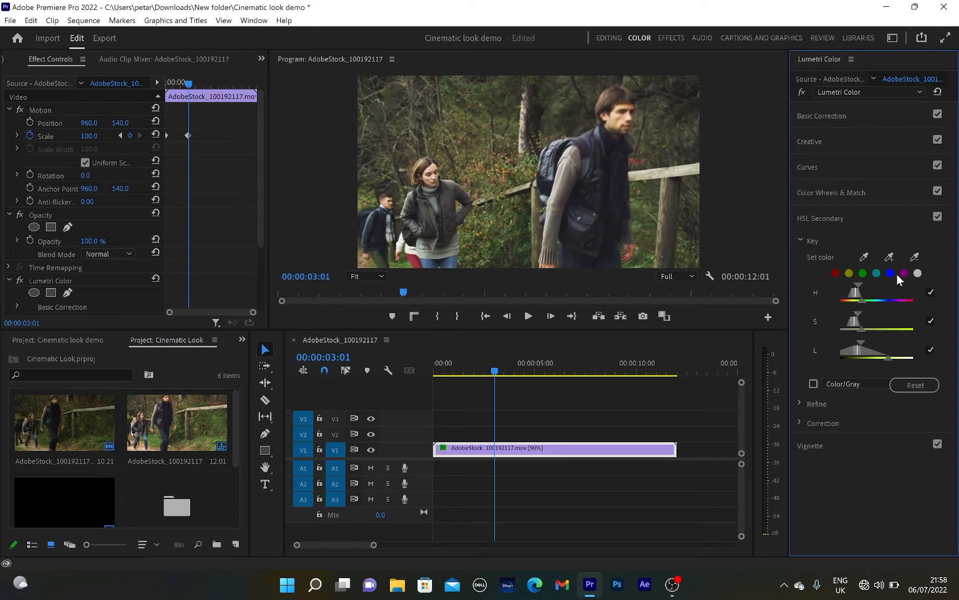
{"action": "left_click", "coordinate": [802, 93]}
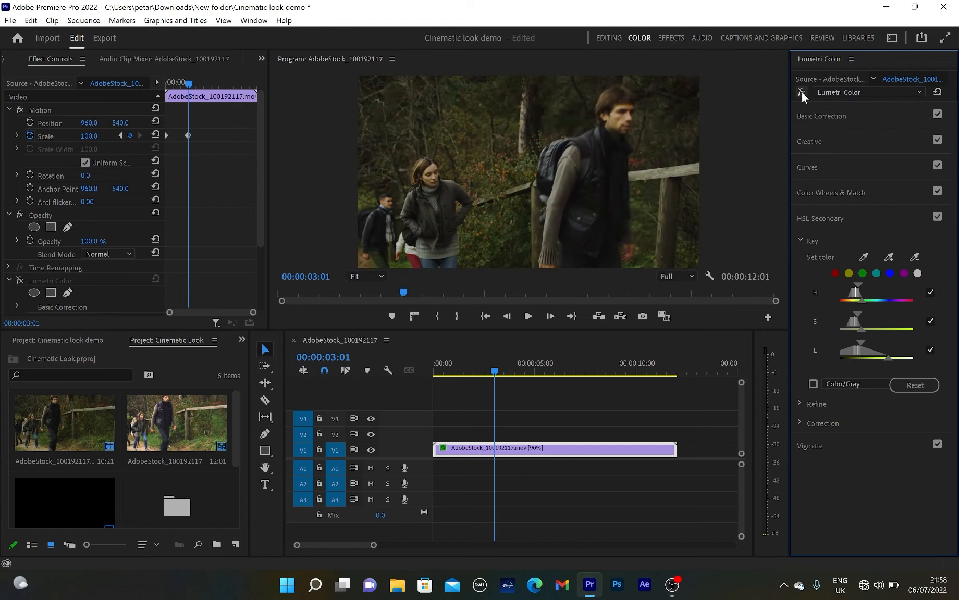
{"action": "left_click", "coordinate": [801, 92]}
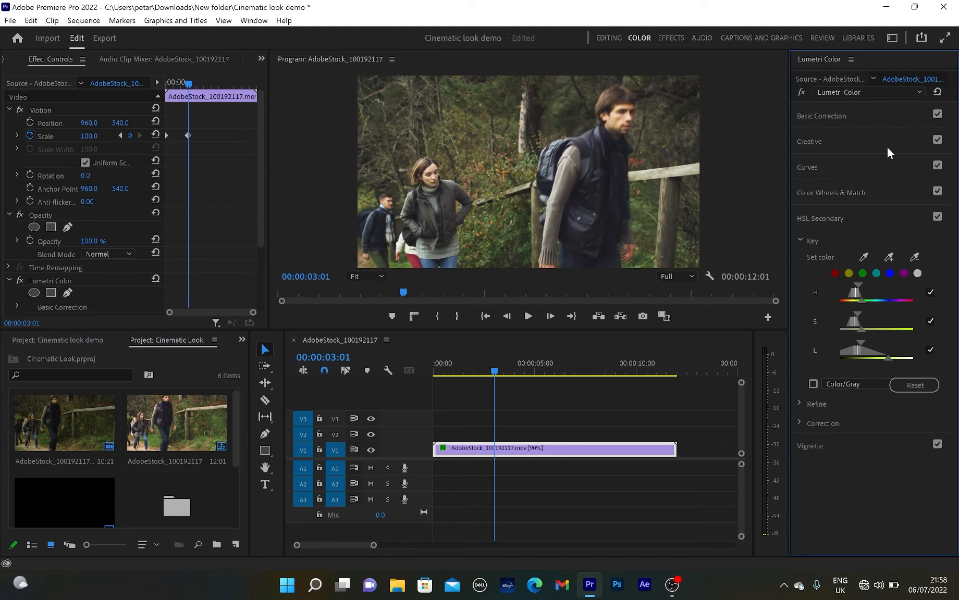
Create a 1920 × 1080, 25 fps adjustment layer and place it on V2 over the clip's full length.
{"action": "left_click", "coordinate": [609, 38]}
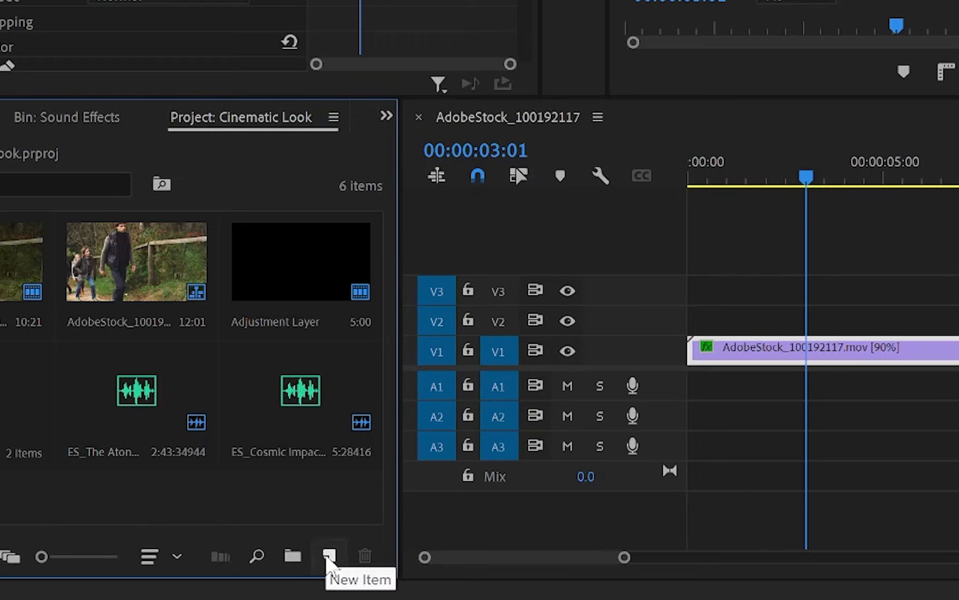
{"action": "left_click", "coordinate": [329, 557]}
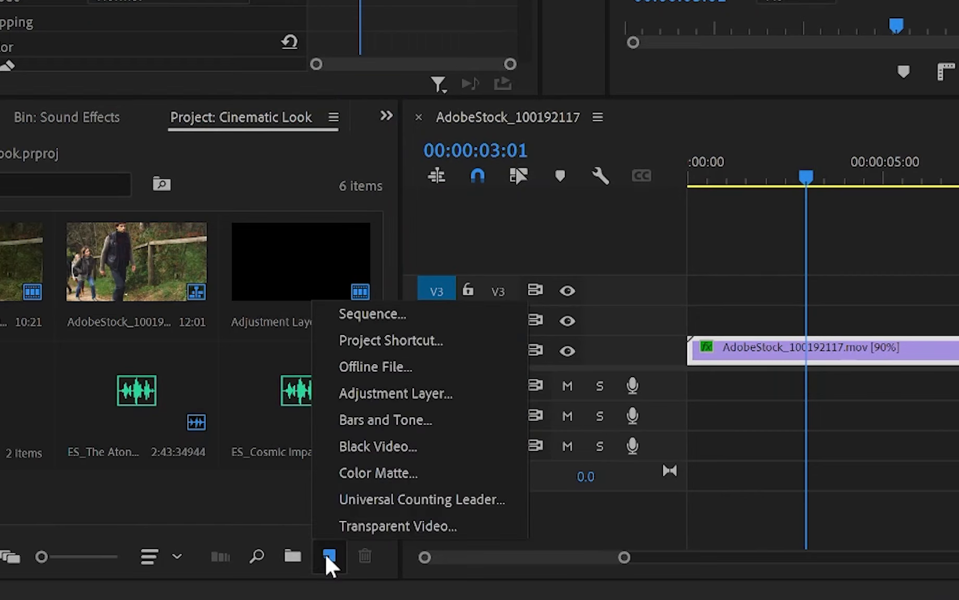
{"action": "left_click", "coordinate": [387, 395]}
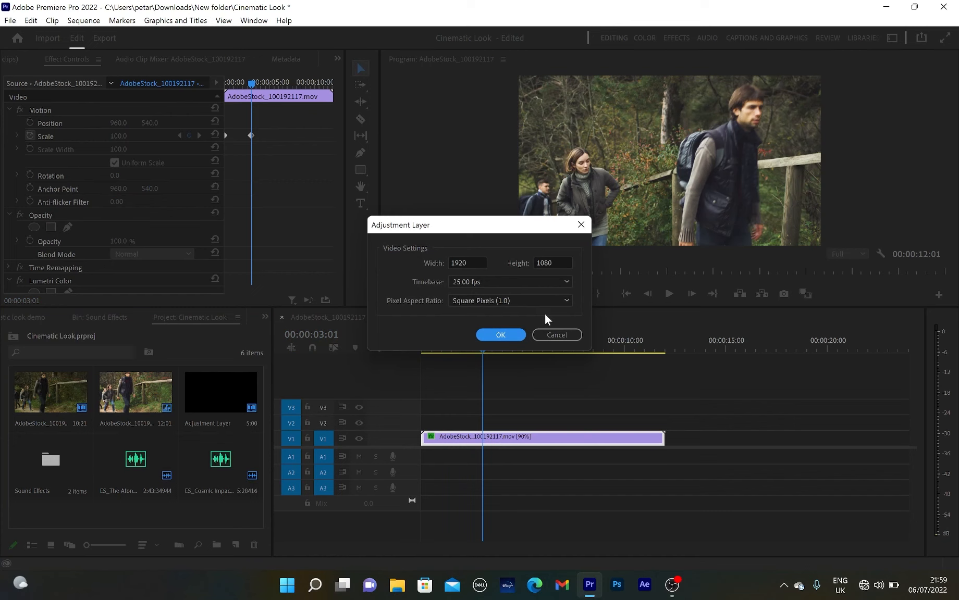
{"action": "left_click", "coordinate": [501, 335]}
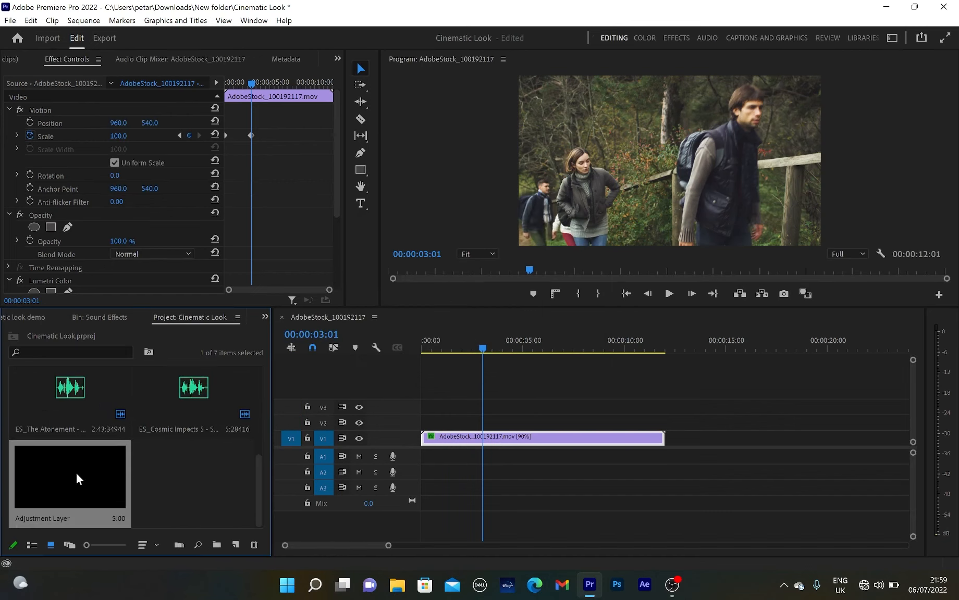
{"action": "left_click_drag", "start_coordinate": [54, 475], "coordinate": [422, 419]}
{"action": "left_click_drag", "start_coordinate": [521, 421], "coordinate": [666, 431]}
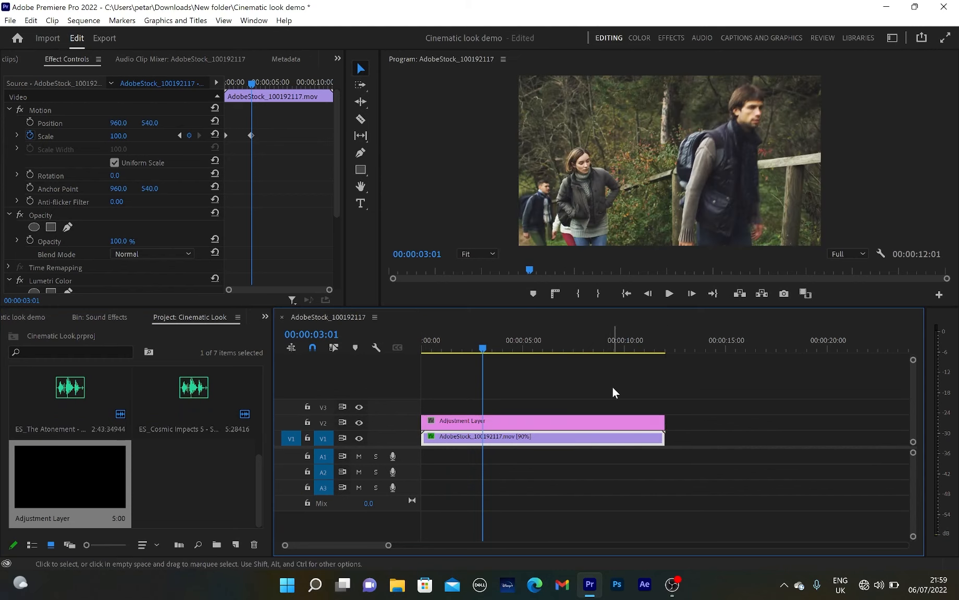
Find the Crop video effect and apply it to the adjustment layer on V2.
{"action": "left_click", "coordinate": [514, 426]}
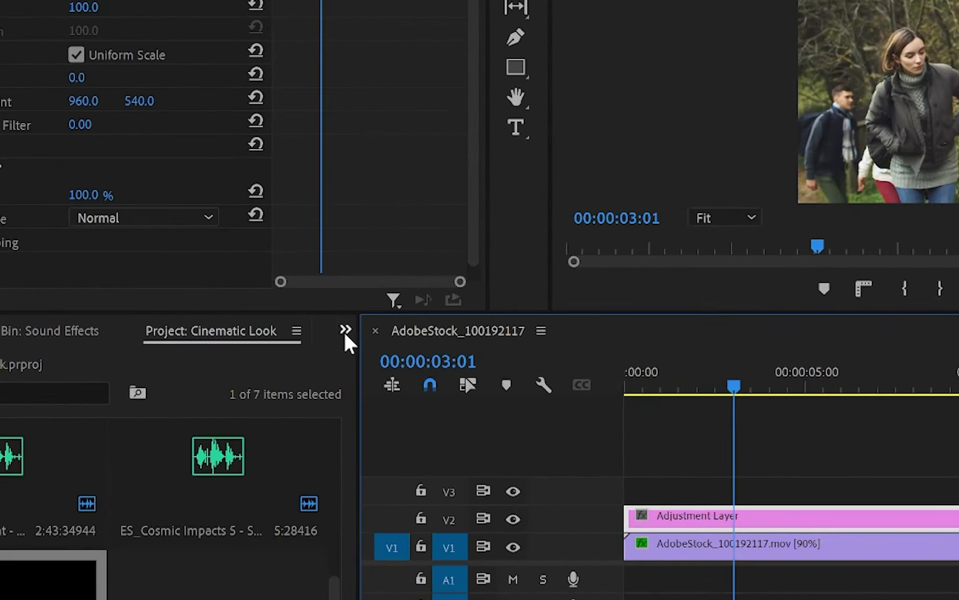
{"action": "left_click", "coordinate": [347, 334]}
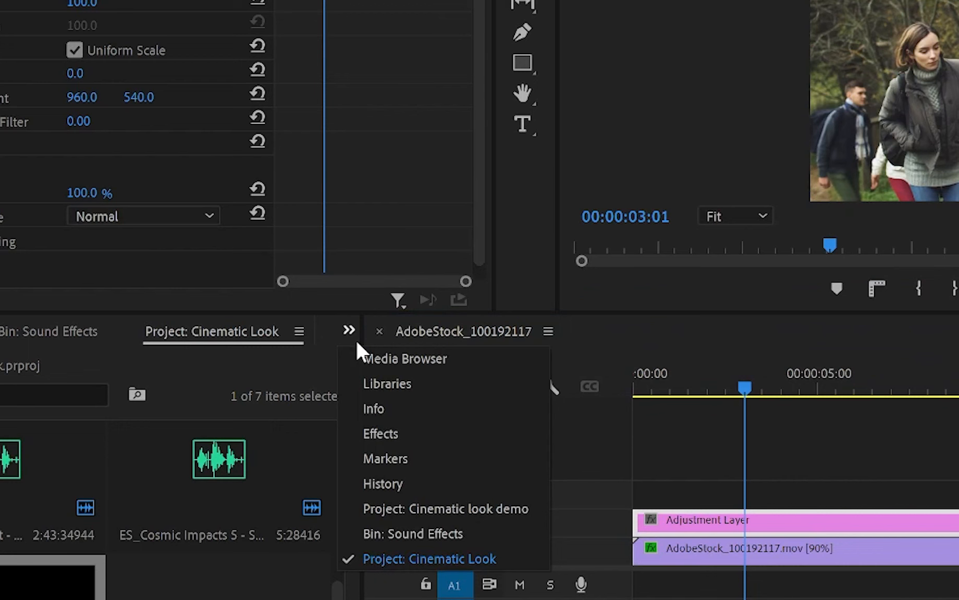
{"action": "left_click", "coordinate": [412, 433]}
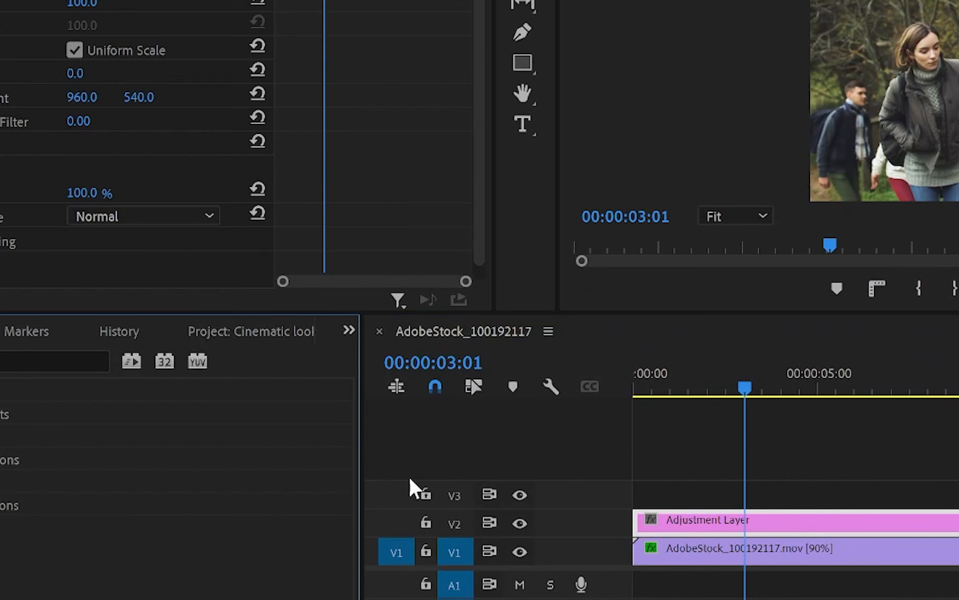
{"action": "type", "text": "crop"}
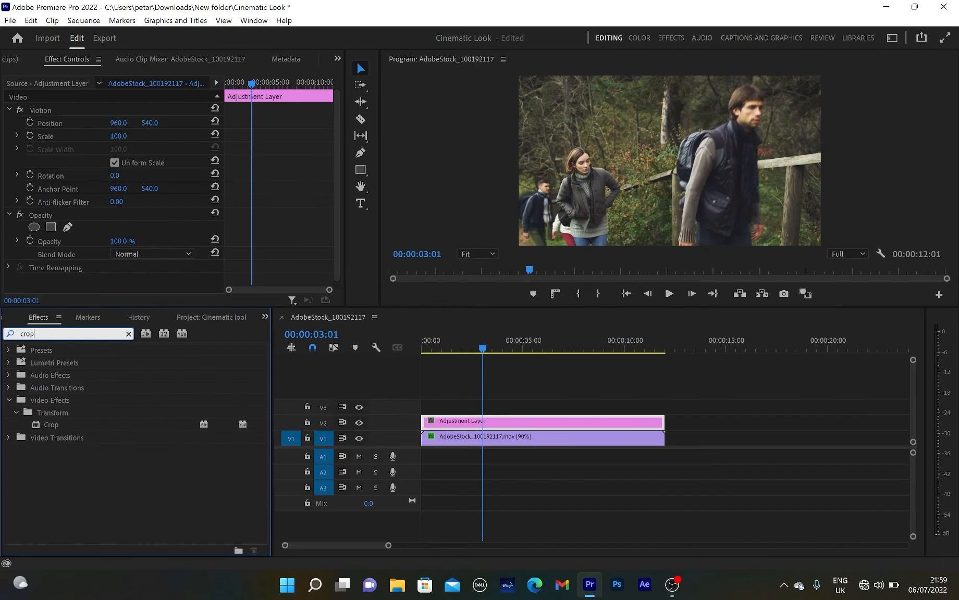
{"action": "left_click", "coordinate": [85, 427]}
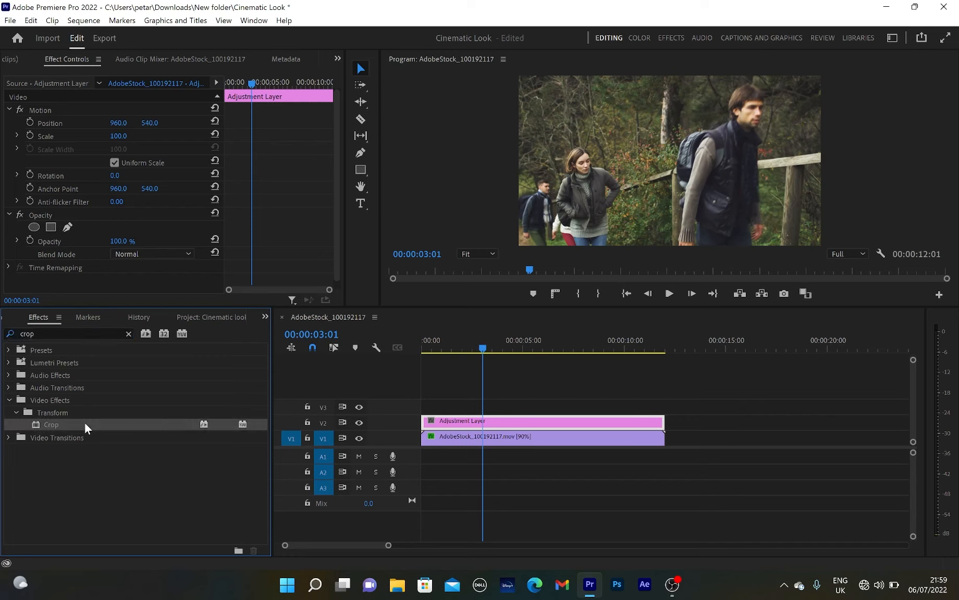
{"action": "left_click_drag", "start_coordinate": [76, 425], "coordinate": [533, 422]}
Set the adjustment layer's Crop effect to 10% at both Top and Bottom.
{"action": "scroll", "coordinate": [299, 182], "scroll_direction": "down", "scroll_amount": 3}
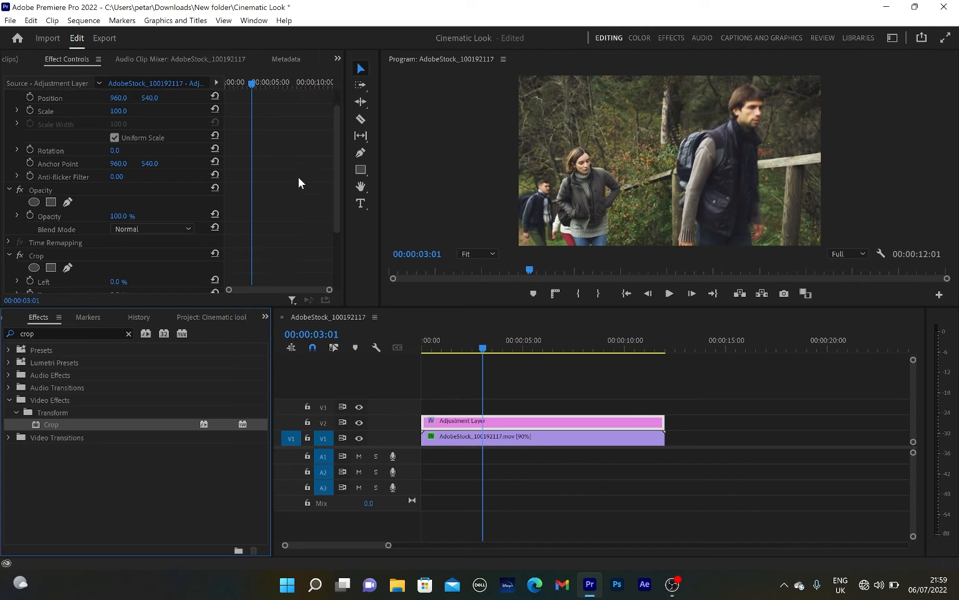
{"action": "scroll", "coordinate": [280, 250], "scroll_direction": "down", "scroll_amount": 3}
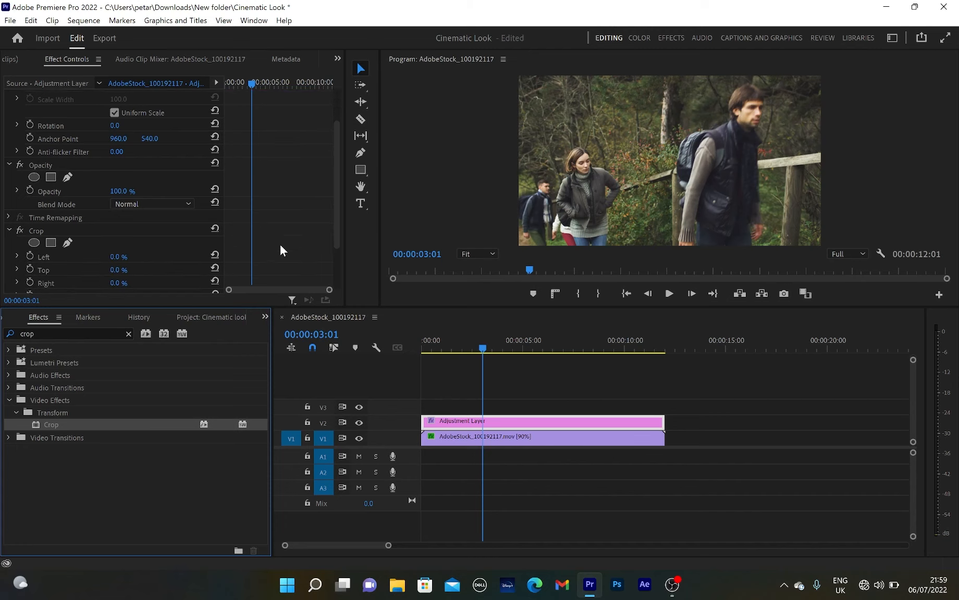
{"action": "left_click", "coordinate": [127, 206]}
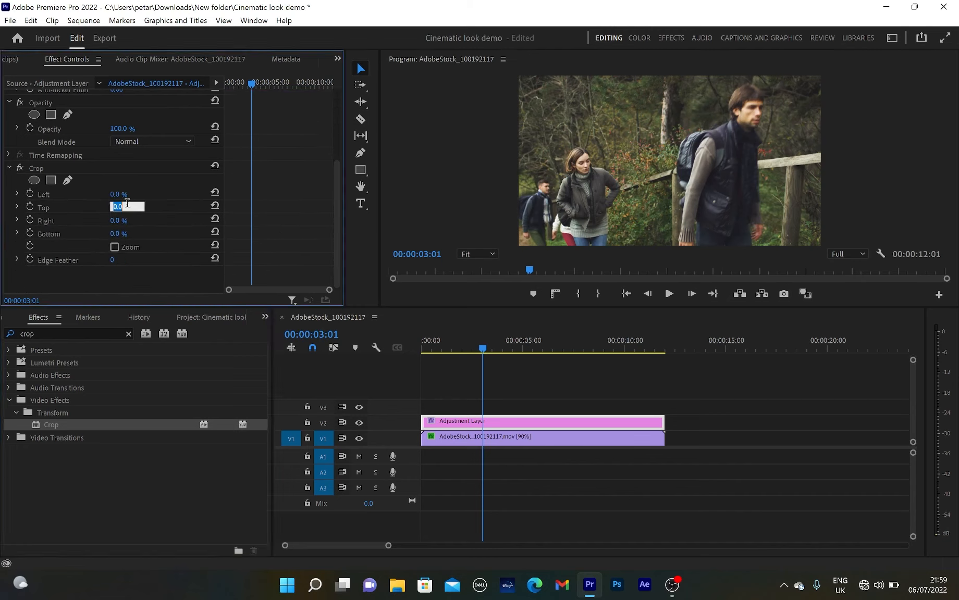
{"action": "type", "text": "10"}
{"action": "left_click", "coordinate": [118, 233]}
{"action": "type", "text": "10"}
{"action": "key", "text": "Return"}
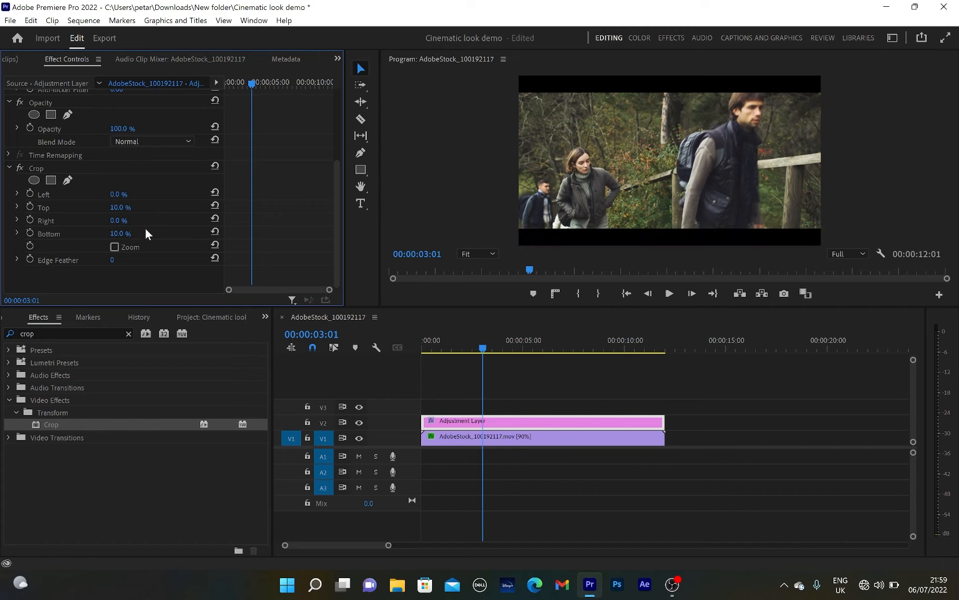
Keyframe the Crop's Top and Bottom at 00:00:03:01, reset both to 0% at the sequence start, and play the animation.
{"action": "left_click", "coordinate": [30, 206]}
{"action": "left_click", "coordinate": [30, 233]}
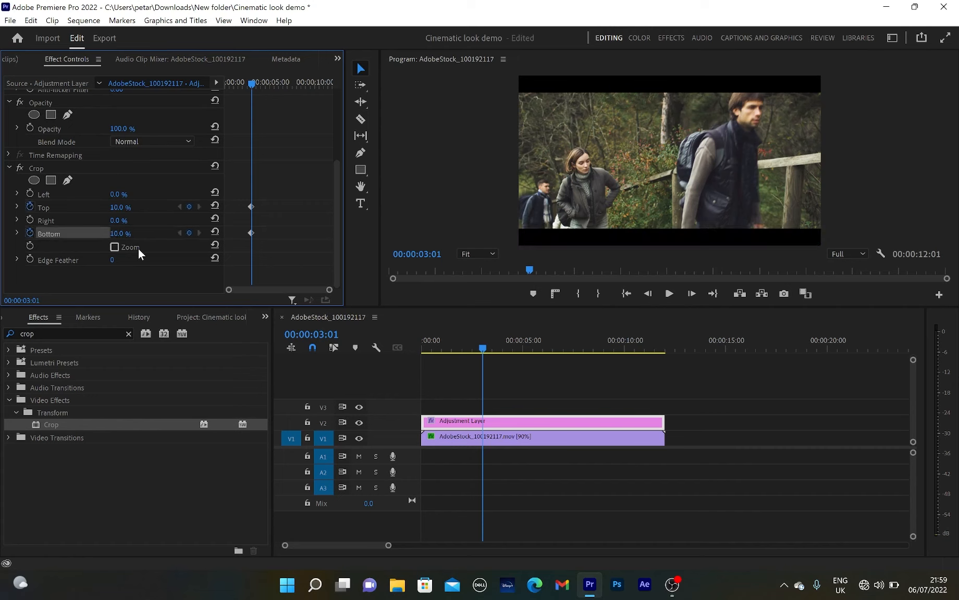
{"action": "left_click_drag", "start_coordinate": [252, 85], "coordinate": [215, 94]}
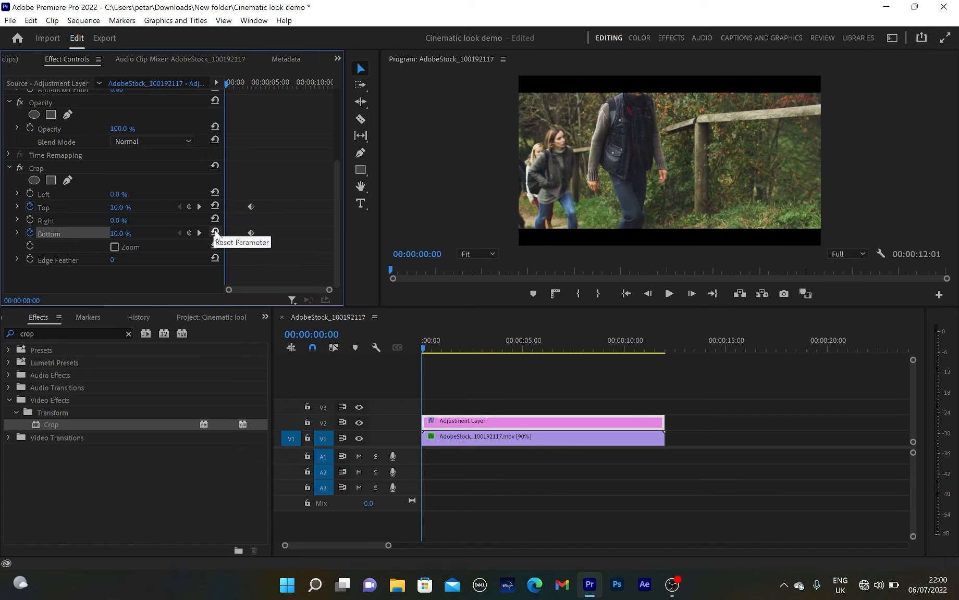
{"action": "left_click", "coordinate": [215, 233]}
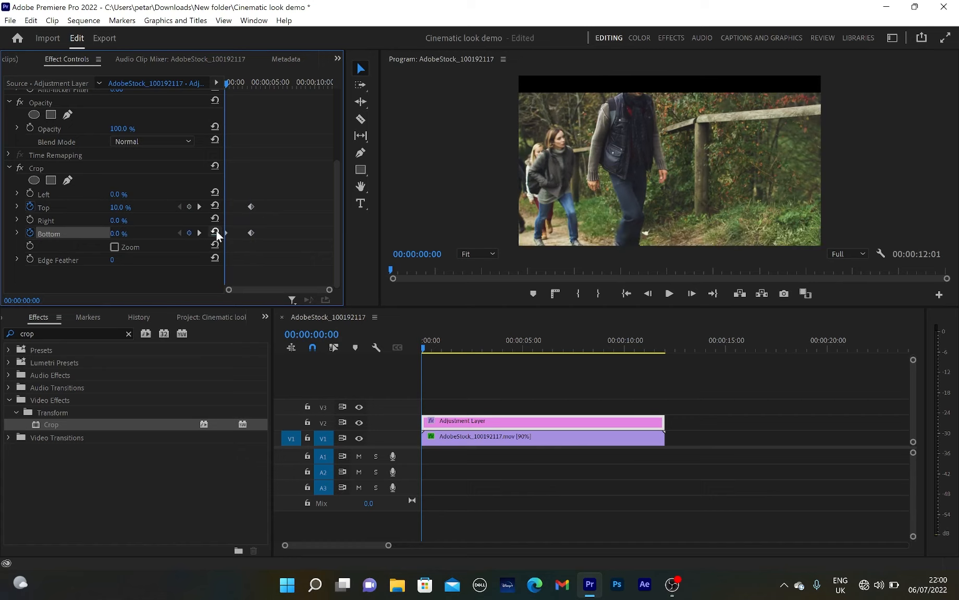
{"action": "left_click", "coordinate": [215, 206]}
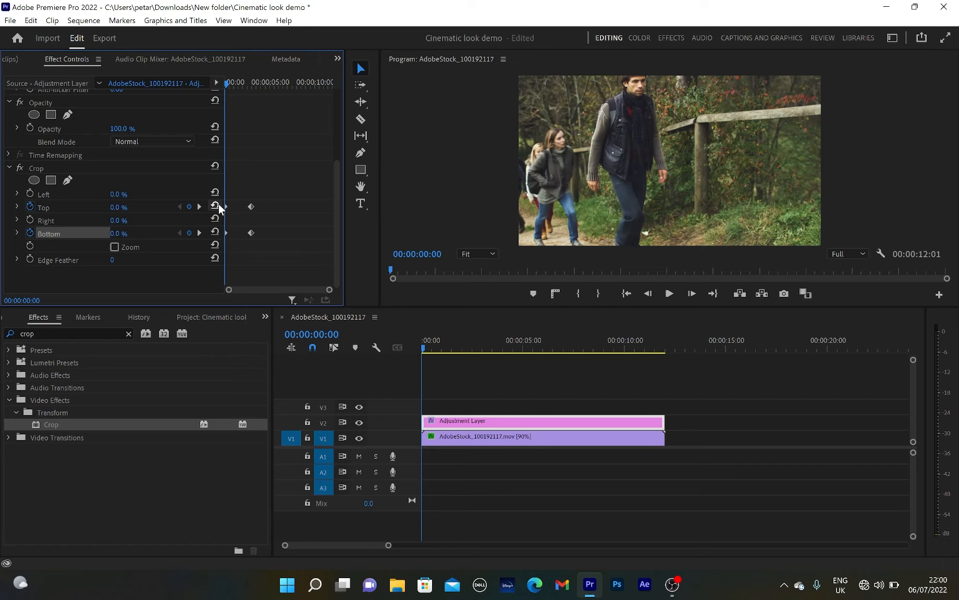
{"action": "key", "text": "space"}
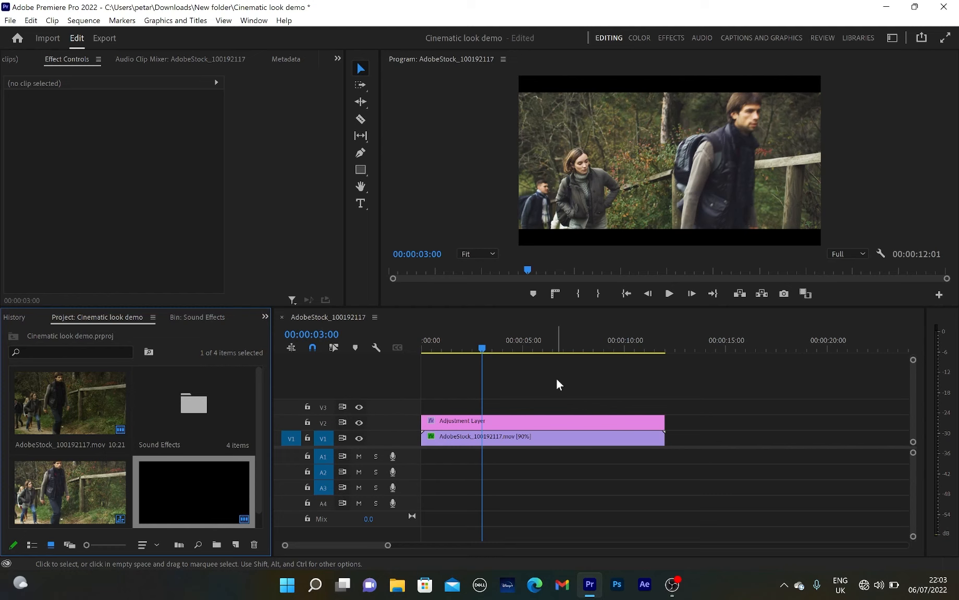
Add the title text "Chapter One" over the footage at 00:00:03:00 with the Type tool.
{"action": "key", "text": "t"}
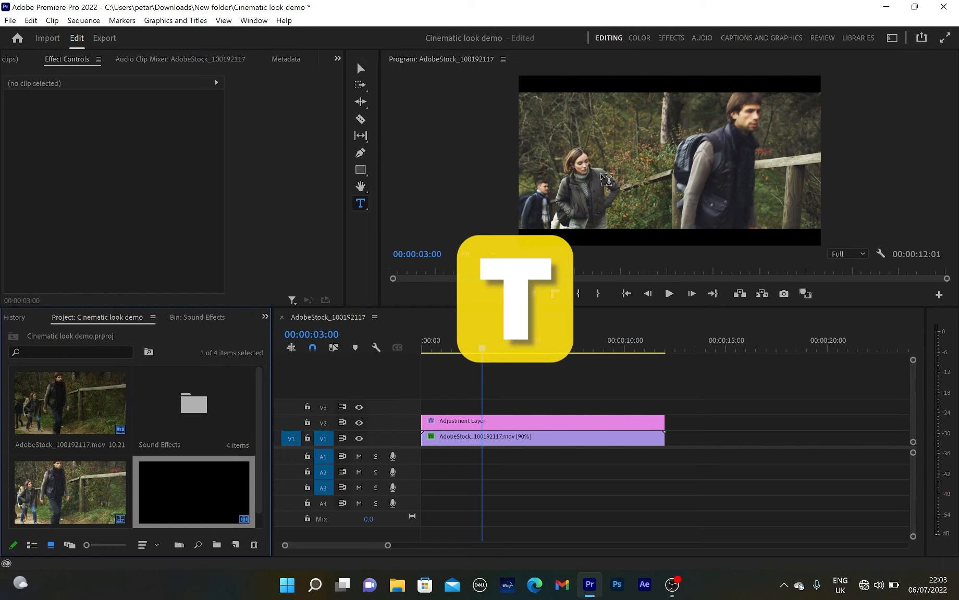
{"action": "left_click", "coordinate": [634, 159]}
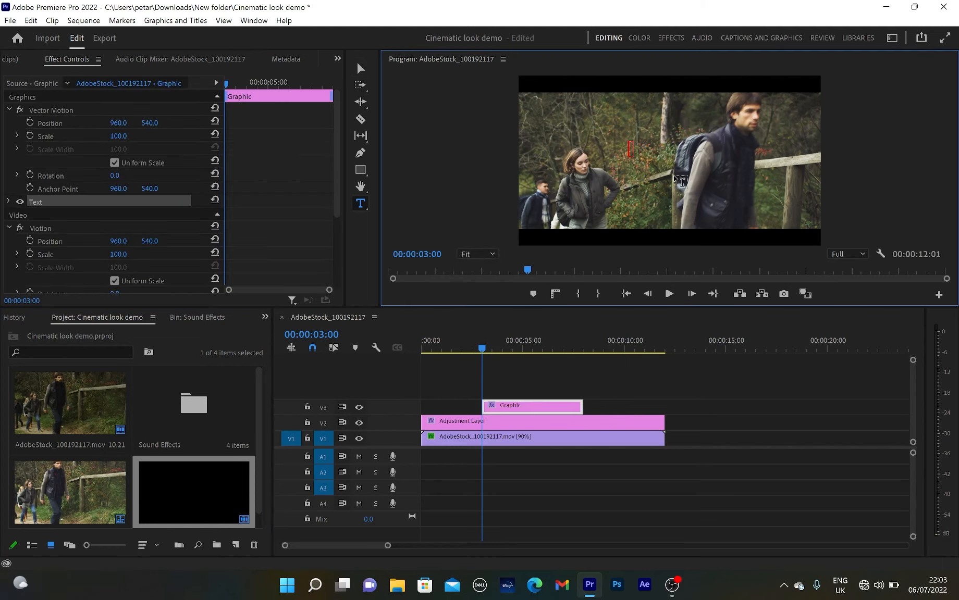
{"action": "type", "text": "Chapter One"}
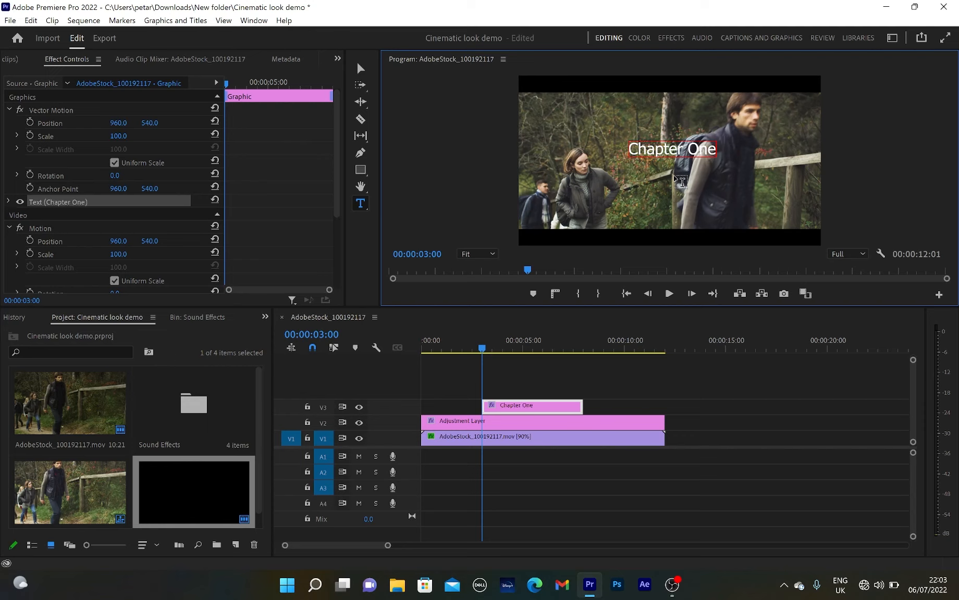
{"action": "key", "text": "Escape"}
Enlarge the program preview and move the "Chapter One" title to the middle of the frame.
{"action": "left_click_drag", "start_coordinate": [665, 160], "coordinate": [645, 162]}
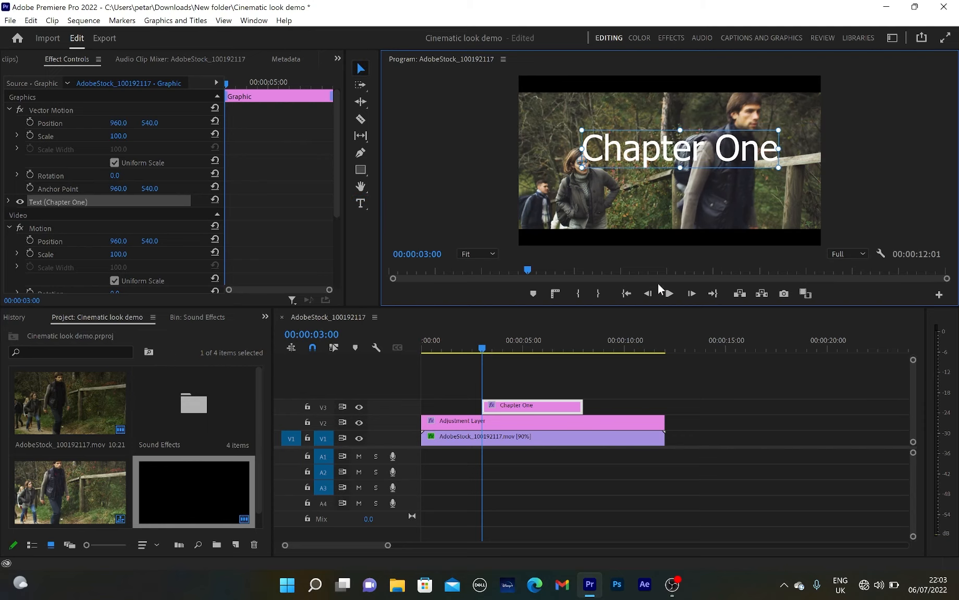
{"action": "left_click_drag", "start_coordinate": [650, 307], "coordinate": [649, 356]}
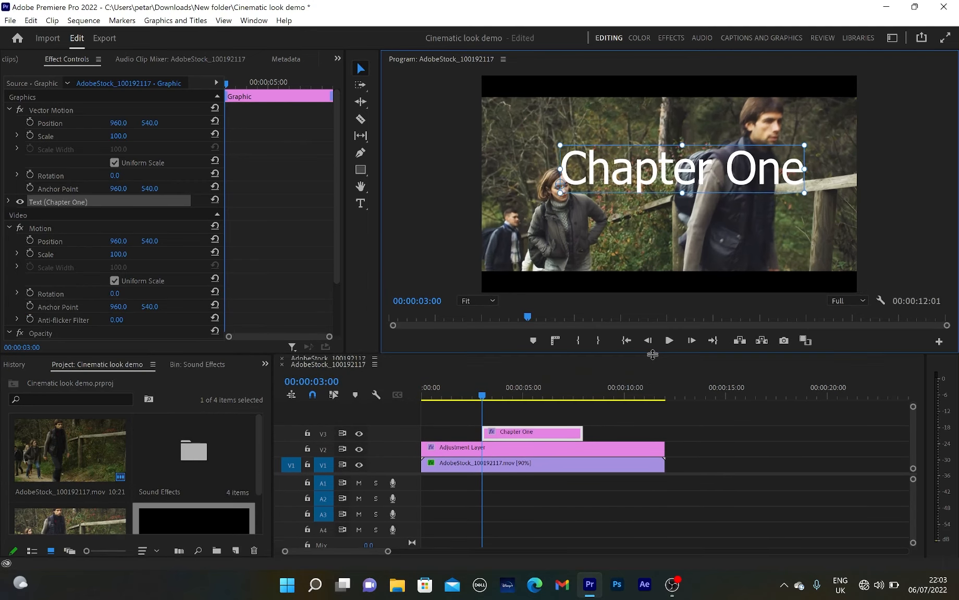
{"action": "left_click_drag", "start_coordinate": [660, 183], "coordinate": [647, 199]}
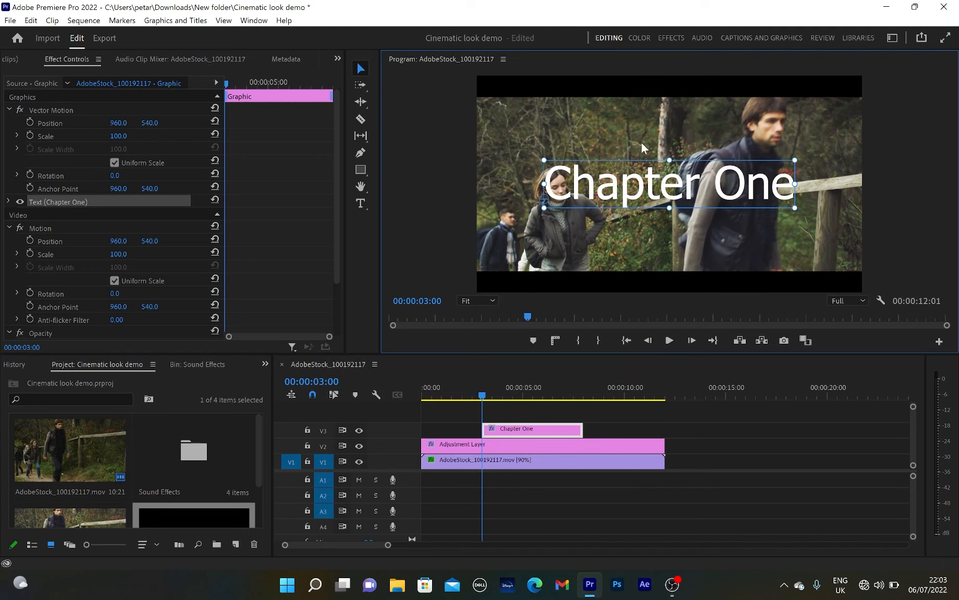
Change the "Chapter One" title's font to Nimbus Sans Becker PBla.
{"action": "left_click", "coordinate": [8, 202]}
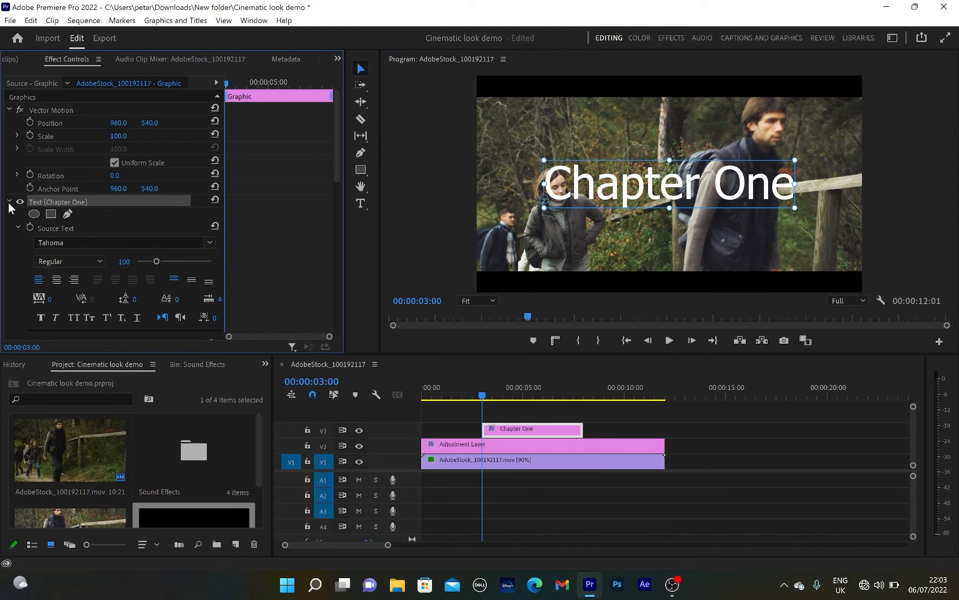
{"action": "scroll", "coordinate": [8, 248], "scroll_direction": "down", "scroll_amount": 1}
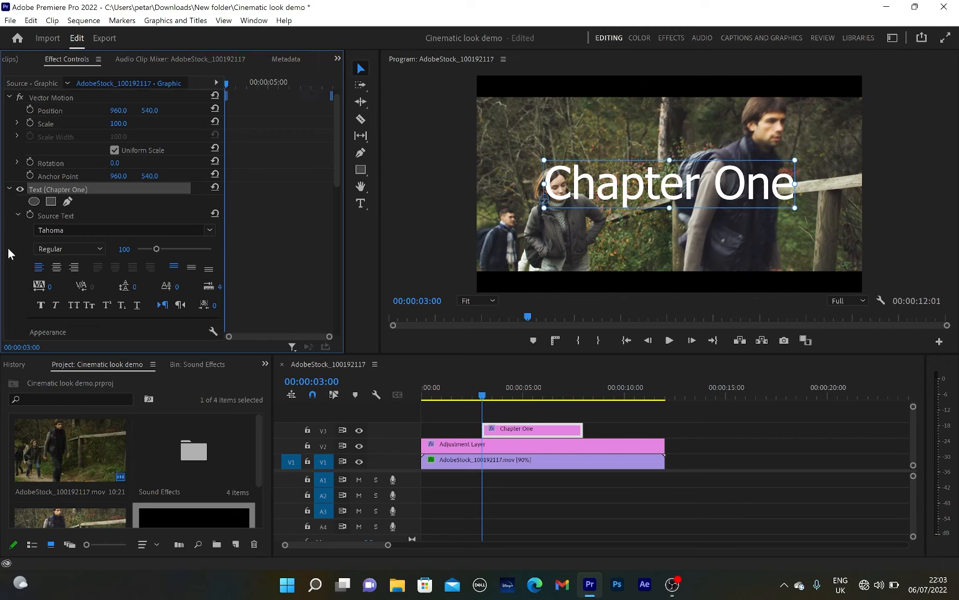
{"action": "left_click", "coordinate": [66, 229]}
{"action": "type", "text": "nimbus"}
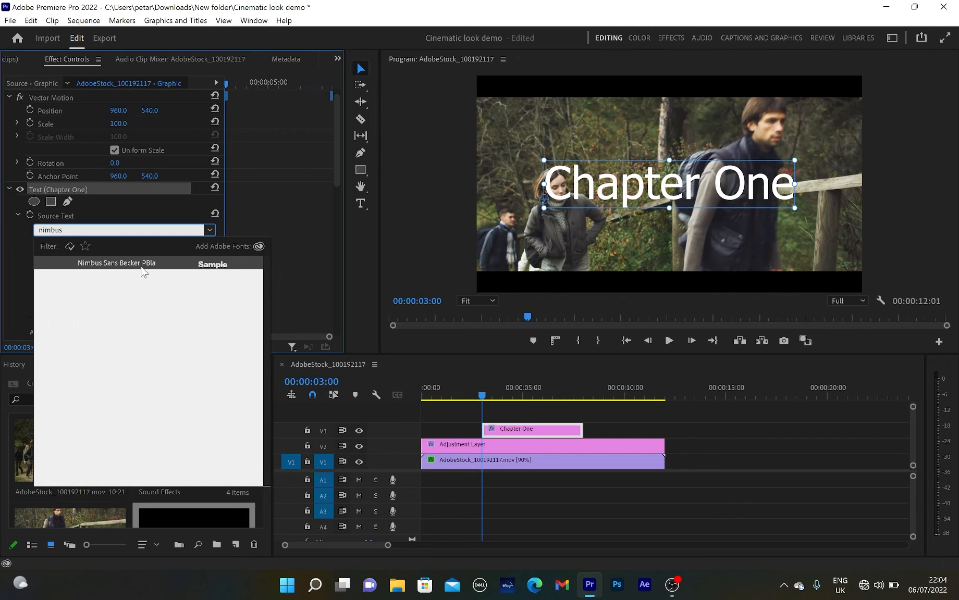
{"action": "left_click", "coordinate": [141, 263]}
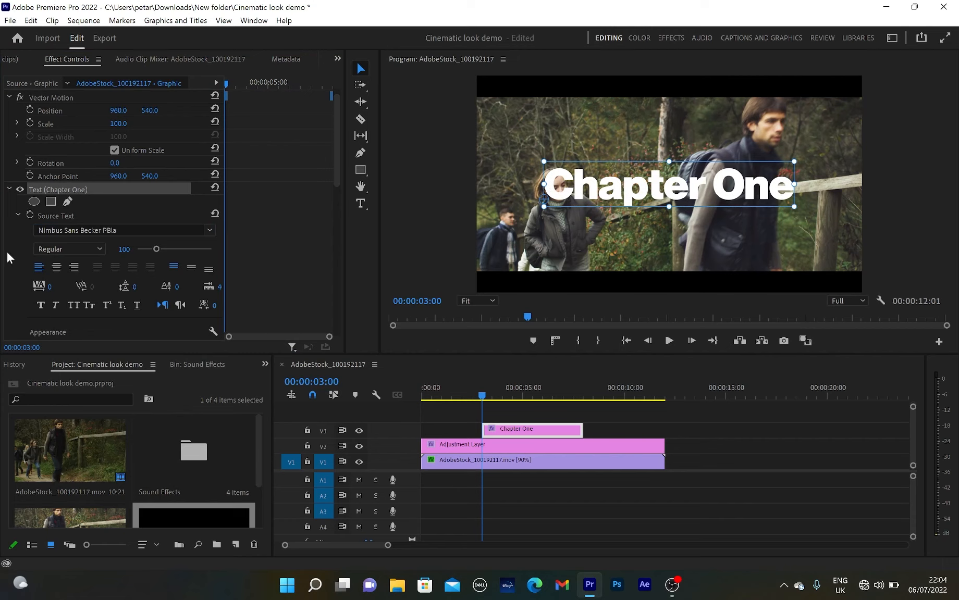
Format the title in all caps with tracking 48, and trim the end of its V3 clip to about 5 seconds on the timeline.
{"action": "left_click", "coordinate": [72, 306]}
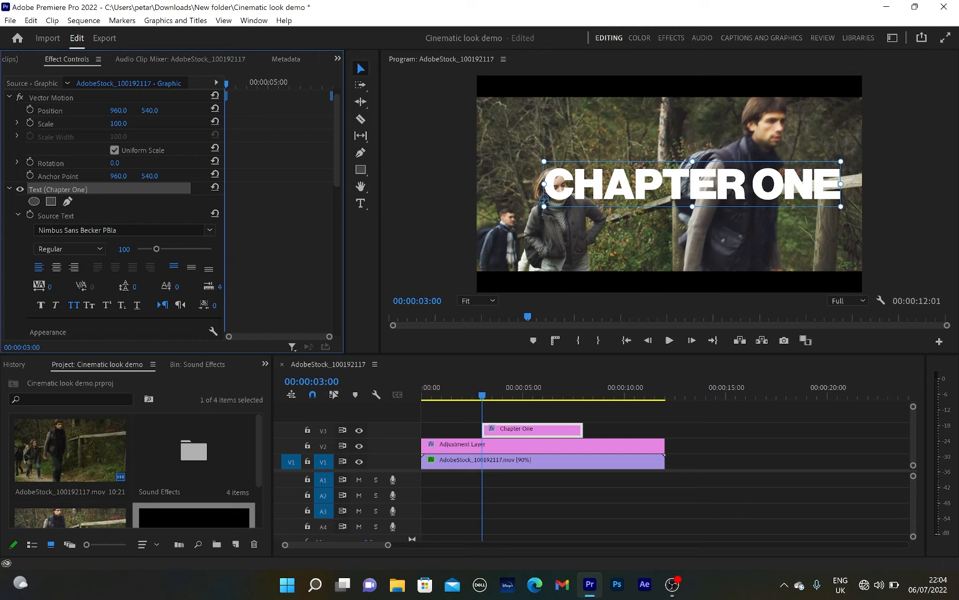
{"action": "left_click_drag", "start_coordinate": [50, 287], "coordinate": [74, 287]}
{"action": "left_click", "coordinate": [732, 310]}
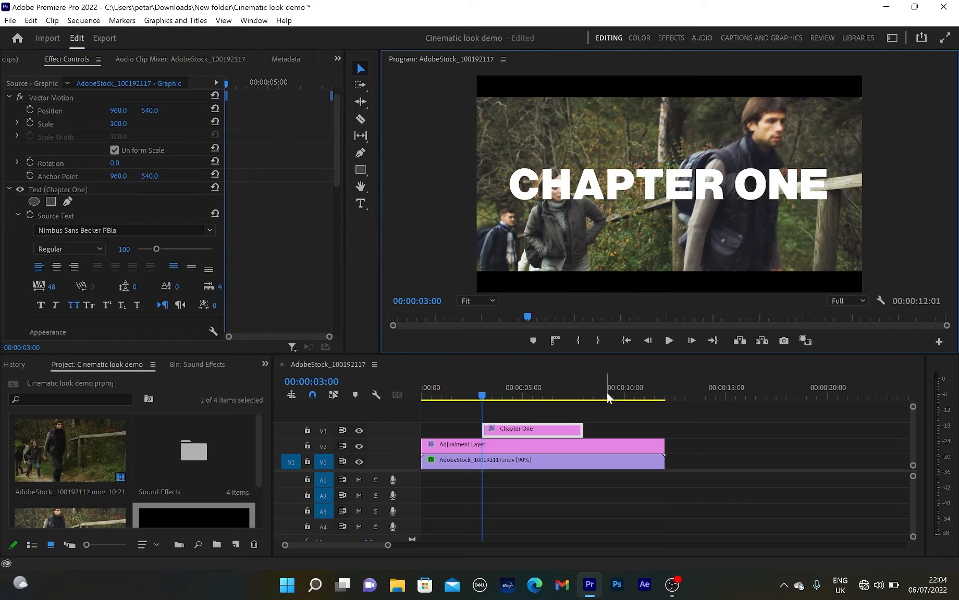
{"action": "left_click_drag", "start_coordinate": [582, 428], "coordinate": [527, 425]}
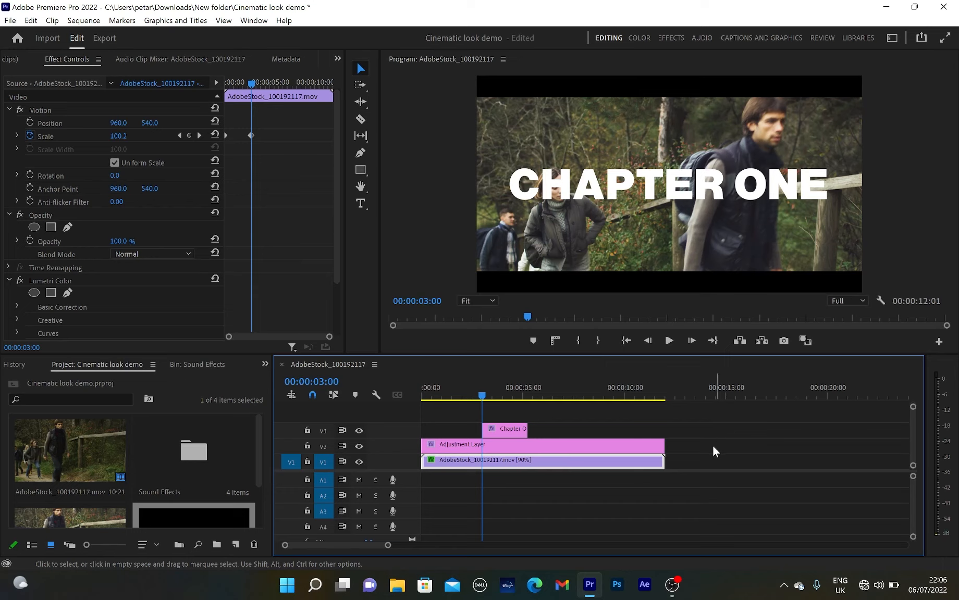
Place ES_Cosmic Impacts 5 from the Sound Effects bin on A1, cut it, and align its start with the title at 00:00:03:00.
{"action": "double_click", "coordinate": [207, 445]}
{"action": "scroll", "coordinate": [132, 449], "scroll_direction": "down", "scroll_amount": 2}
{"action": "scroll", "coordinate": [132, 450], "scroll_direction": "up", "scroll_amount": 1}
{"action": "left_click", "coordinate": [237, 477]}
{"action": "scroll", "coordinate": [164, 444], "scroll_direction": "down", "scroll_amount": 1}
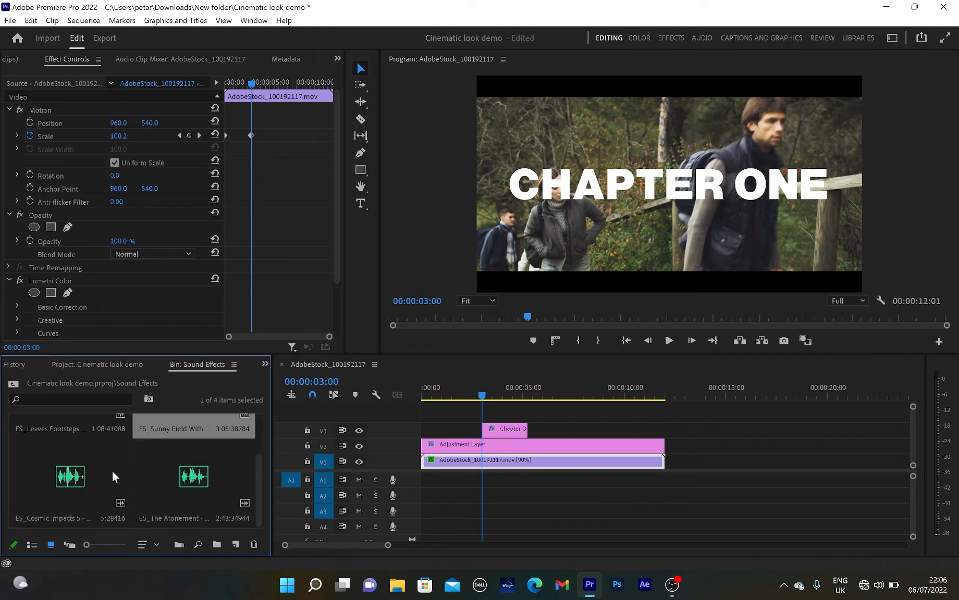
{"action": "left_click_drag", "start_coordinate": [89, 477], "coordinate": [531, 481]}
{"action": "key", "text": "c"}
{"action": "left_click", "coordinate": [493, 481]}
{"action": "key", "text": "v"}
Place the ES_Sunny Field sound on A2 and the ES_Leaves Footsteps sound on A3, both starting at the sequence start.
{"action": "scroll", "coordinate": [196, 470], "scroll_direction": "up", "scroll_amount": 1}
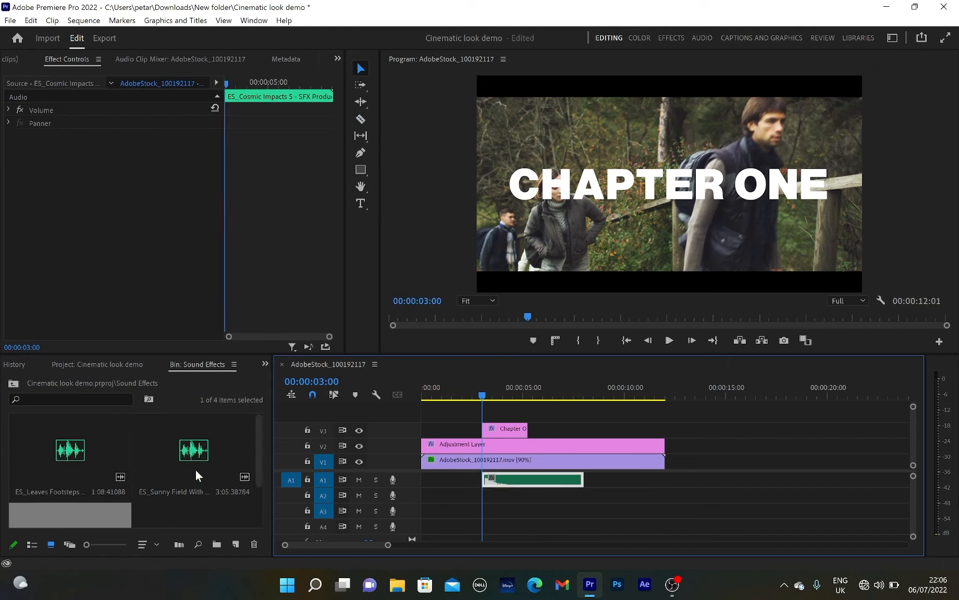
{"action": "mouse_move", "coordinate": [162, 440]}
{"action": "left_mouse_down"}
{"action": "mouse_move", "coordinate": [313, 484]}
{"action": "mouse_move", "coordinate": [482, 500]}
{"action": "mouse_move", "coordinate": [427, 497]}
{"action": "left_mouse_up"}
{"action": "scroll", "coordinate": [142, 468], "scroll_direction": "down", "scroll_amount": 1}
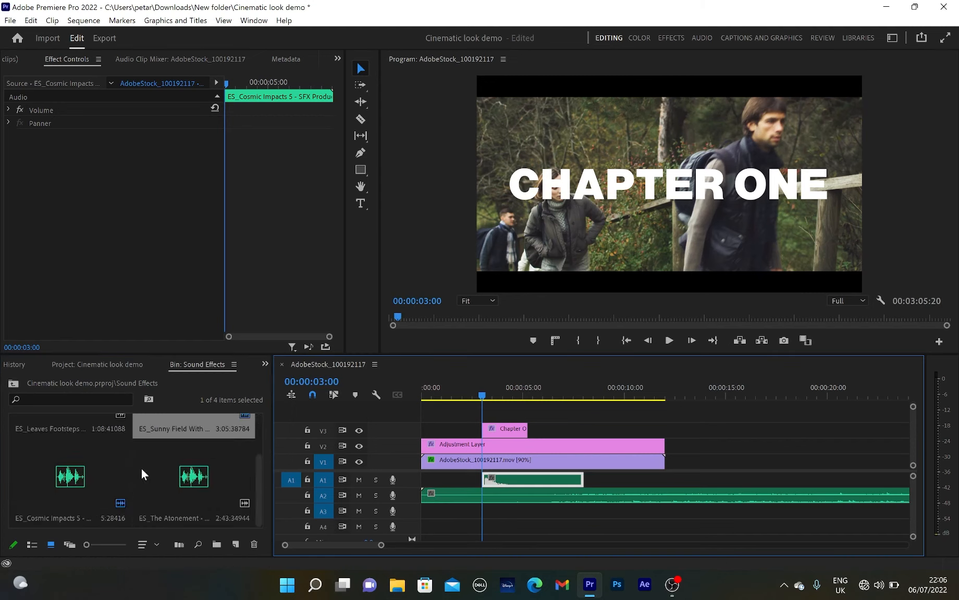
{"action": "scroll", "coordinate": [192, 484], "scroll_direction": "up", "scroll_amount": 1}
{"action": "left_click_drag", "start_coordinate": [70, 454], "coordinate": [426, 510]}
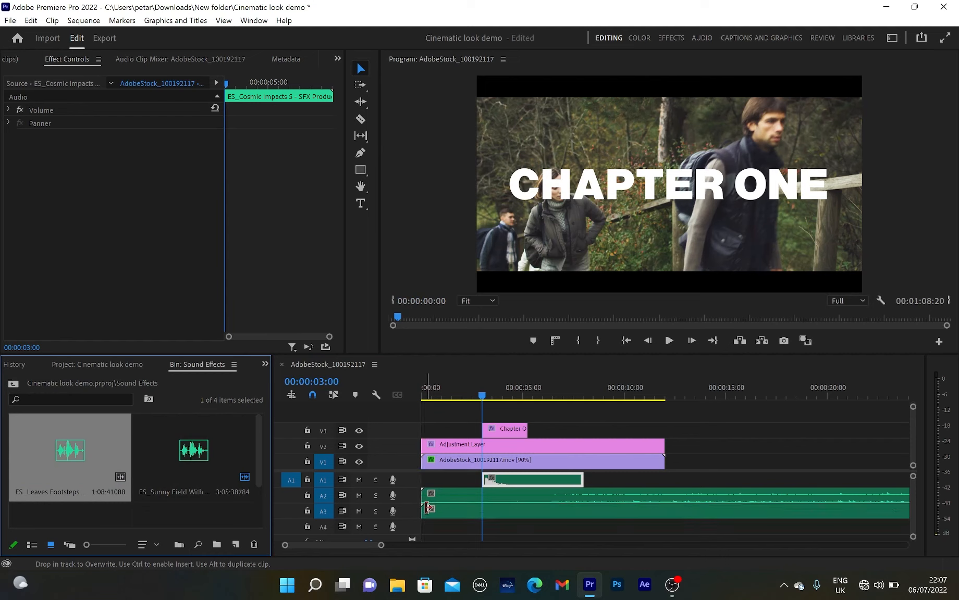
Place the ES_The Atonement audio file on A4 at the start of the sequence.
{"action": "scroll", "coordinate": [168, 472], "scroll_direction": "down", "scroll_amount": 2}
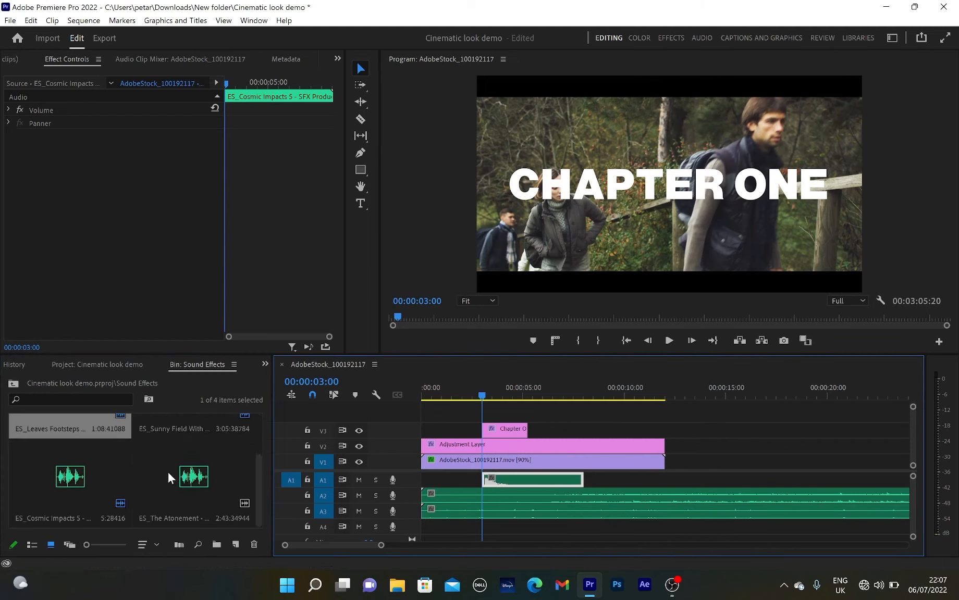
{"action": "left_click", "coordinate": [202, 503]}
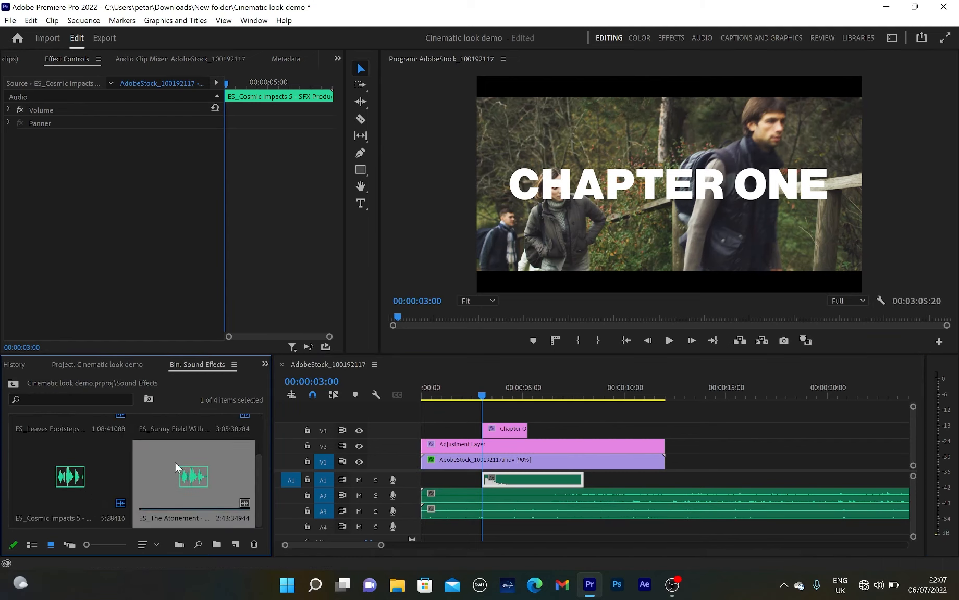
{"action": "left_click_drag", "start_coordinate": [193, 481], "coordinate": [416, 528]}
{"action": "left_click_drag", "start_coordinate": [416, 529], "coordinate": [416, 529]}
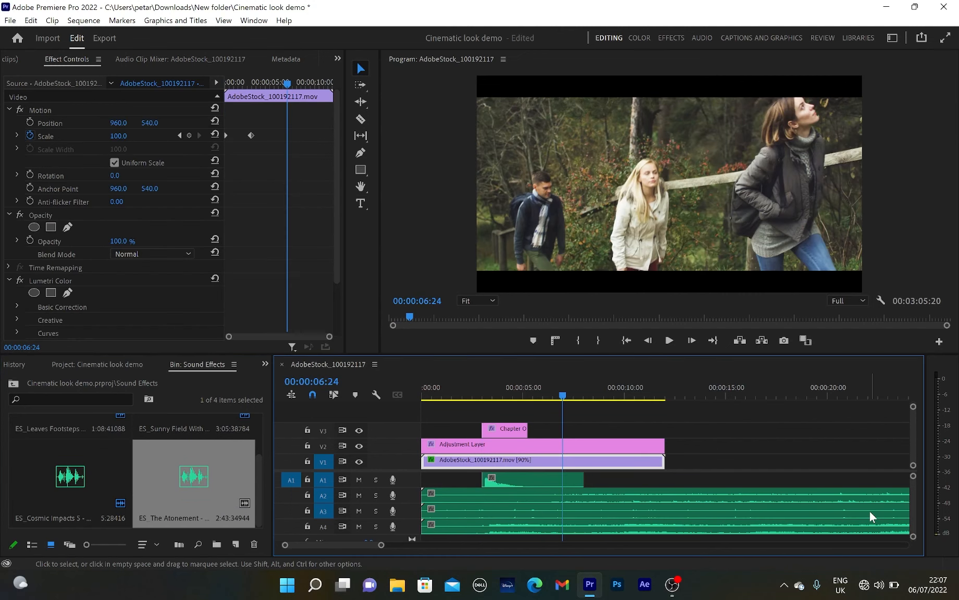